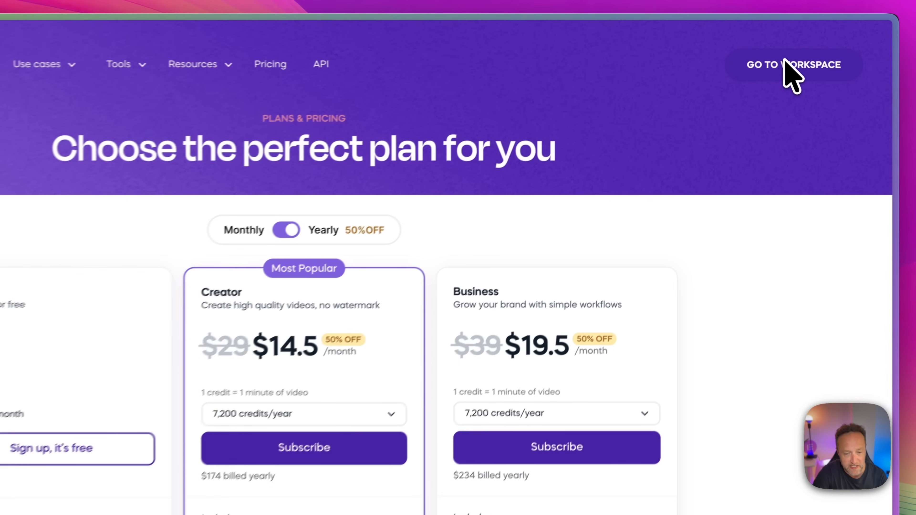
Upload the local video Weather Update April 9 - HD 720p.mov from the Shorts and titktoks folder with English as its language.
left_click(795, 48)
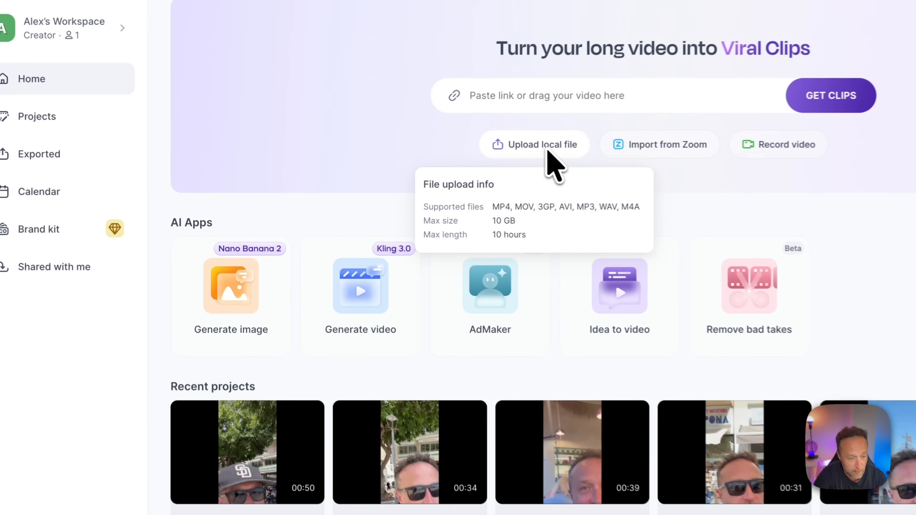
left_click(445, 157)
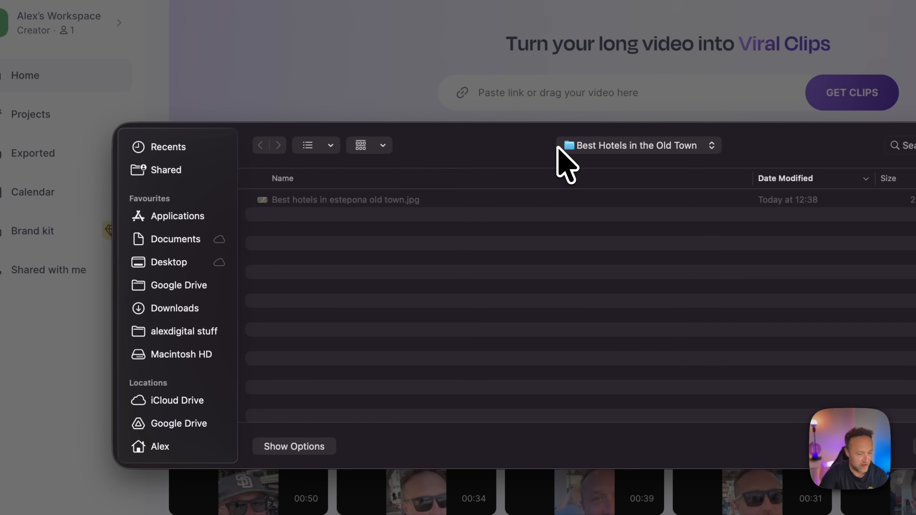
left_click(179, 330)
double_click(304, 201)
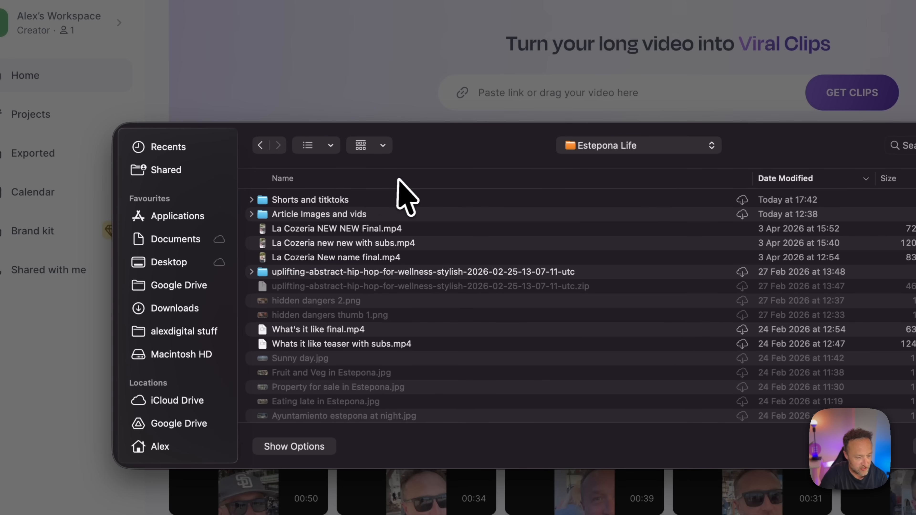
double_click(338, 200)
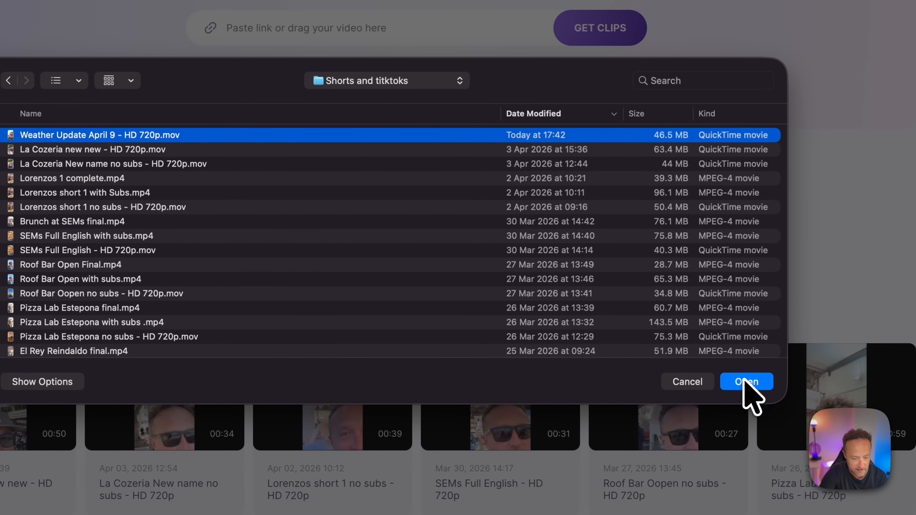
left_click(799, 395)
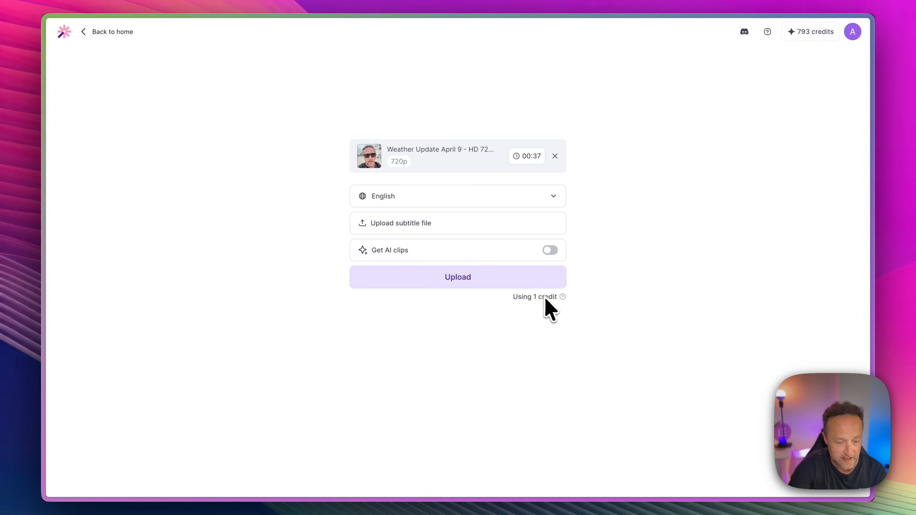
left_click(475, 281)
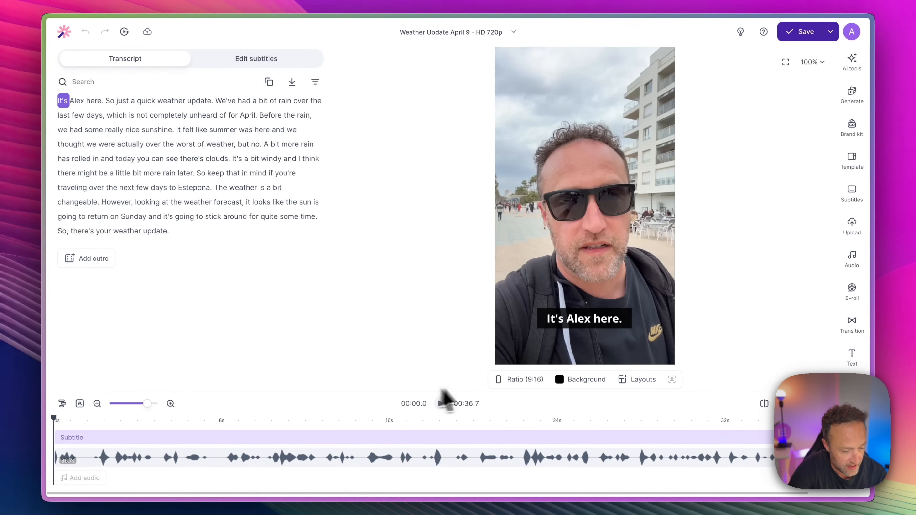
Play parts of the opening of the video to check the subtitles against the speech.
left_click(440, 403)
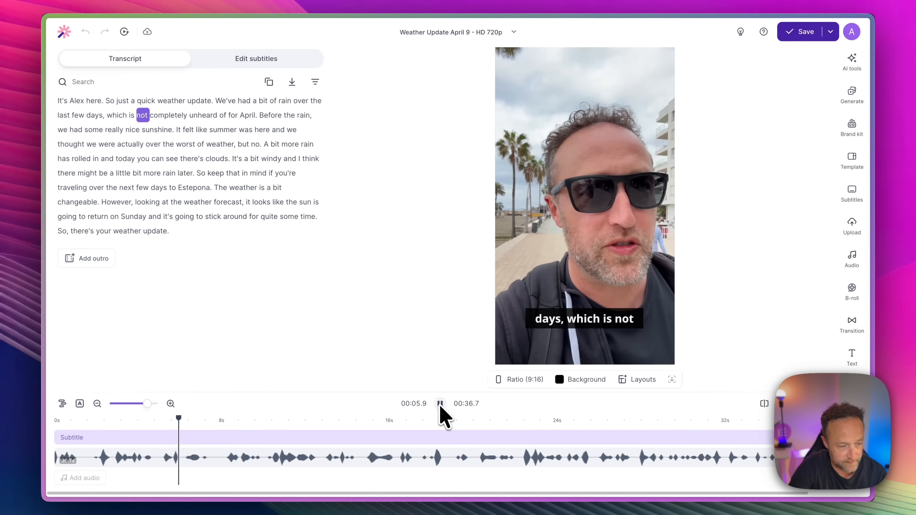
left_click(441, 403)
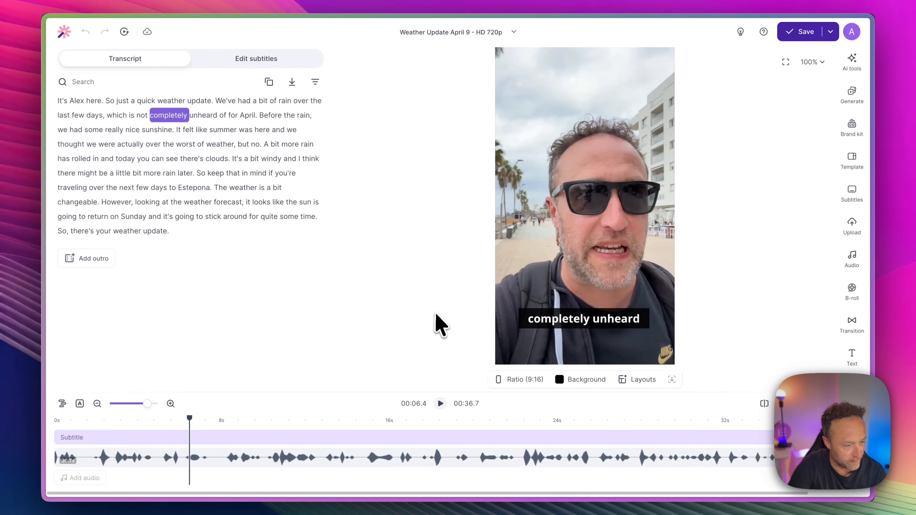
left_click(442, 401)
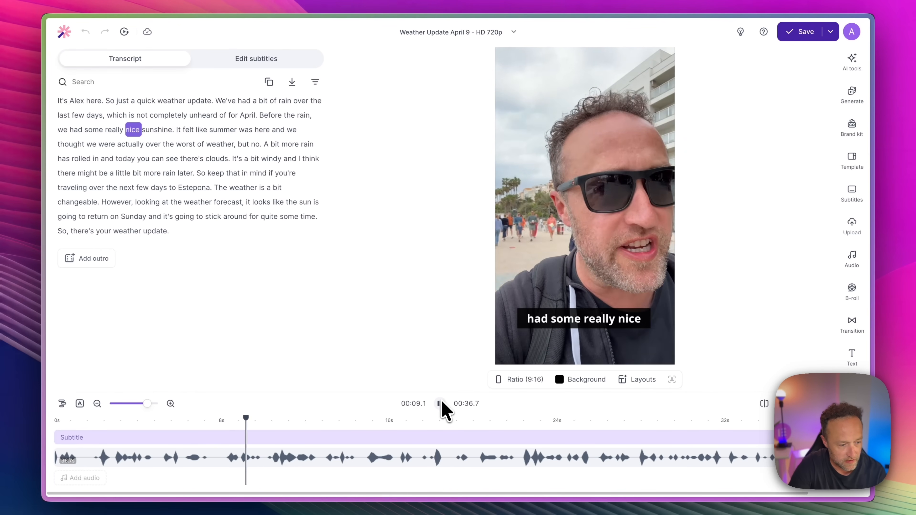
left_click(441, 403)
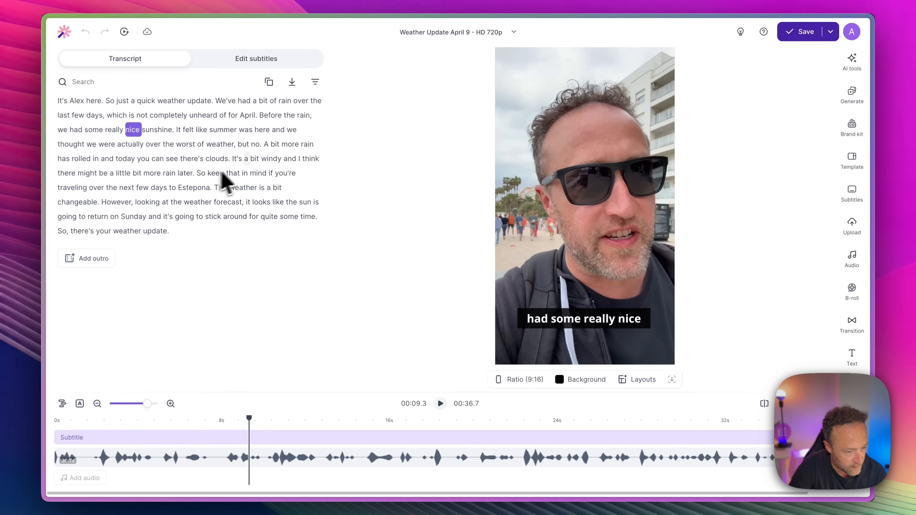
Retype the ending of "weather" in the transcript sentence about the weather being a bit changeable.
left_click(238, 191)
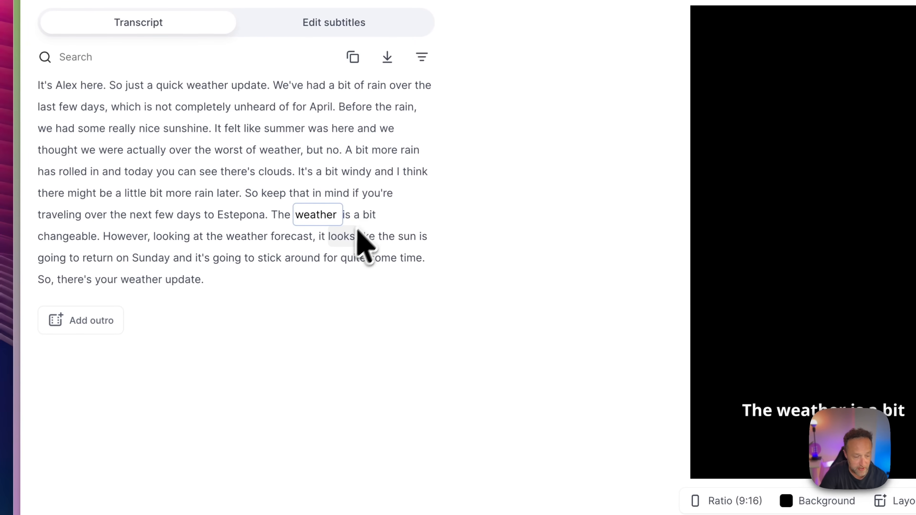
key("BackSpace")
key("BackSpace")
type("er")
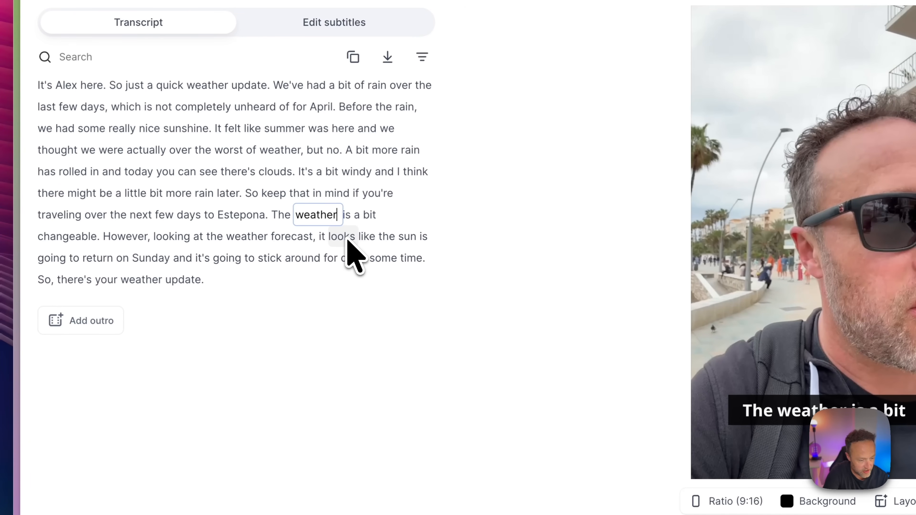
left_click(384, 259)
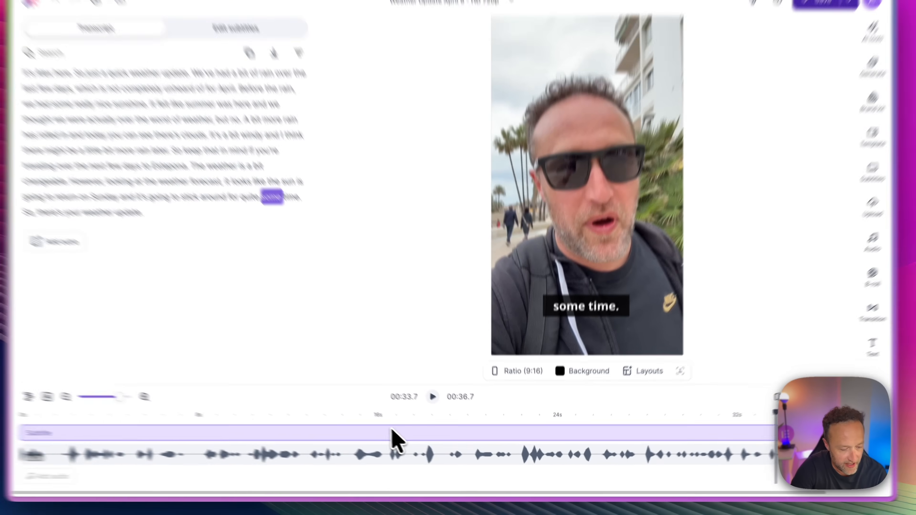
Expand the timeline's subtitle track into segments, check a few of them, and lengthen the "changeable." subtitle into the gap after it.
left_click(399, 437)
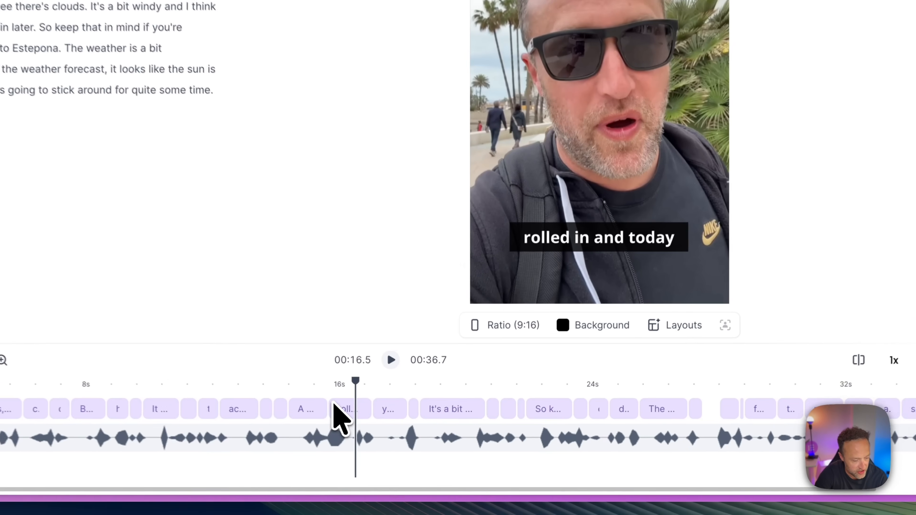
left_click(292, 411)
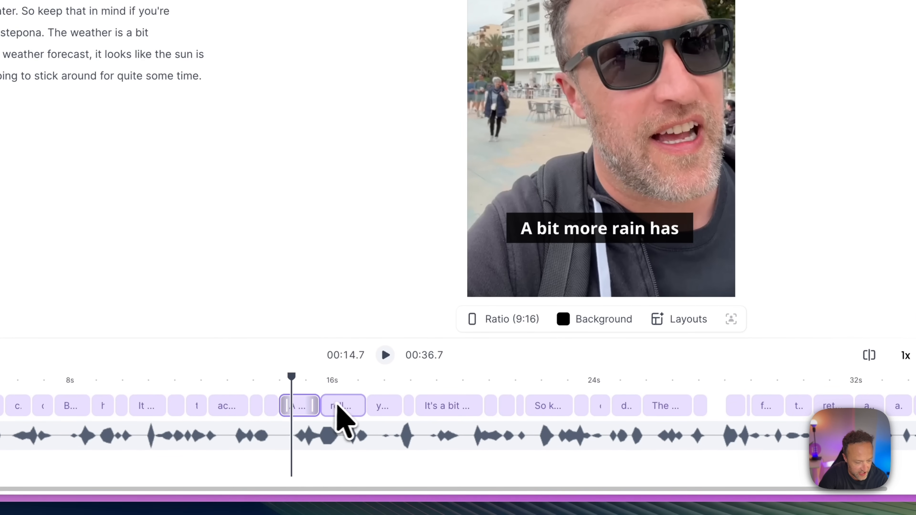
left_click(344, 419)
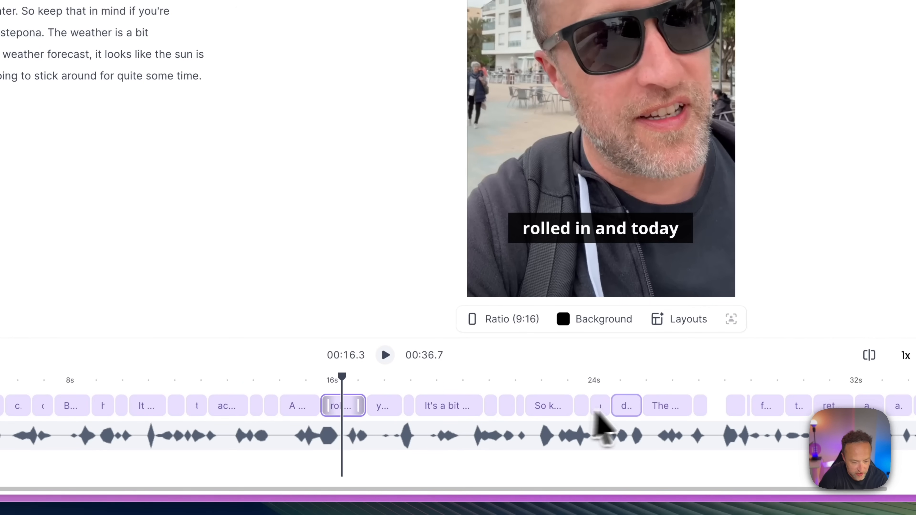
left_click(700, 407)
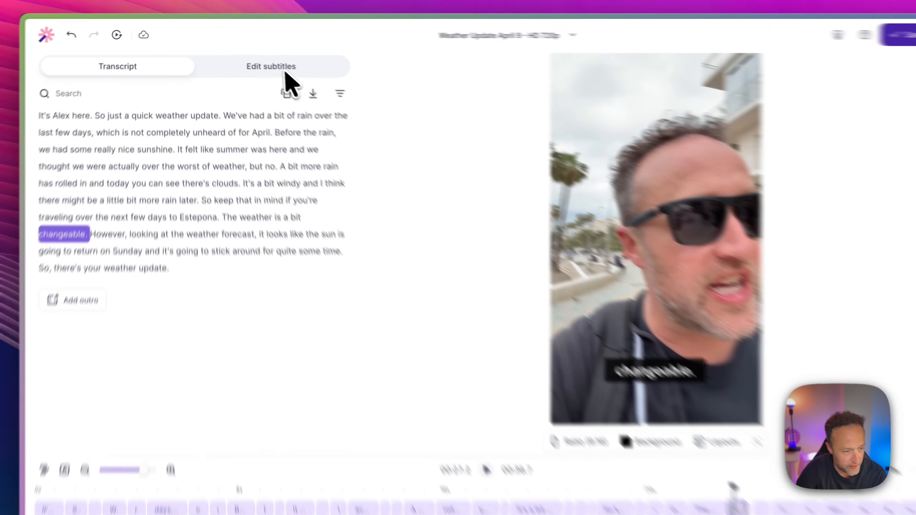
Add the yellow waving hand emoji to the first subtitle line and preview it in playback.
left_click(270, 62)
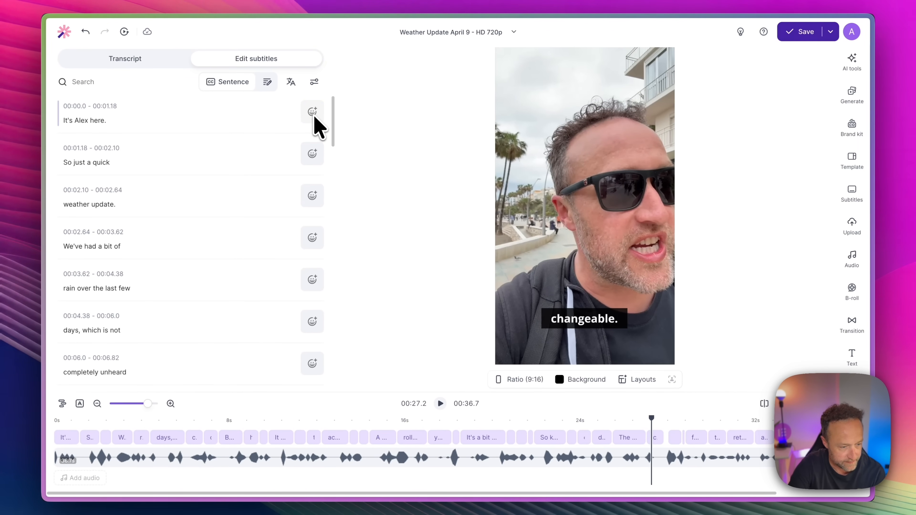
double_click(70, 120)
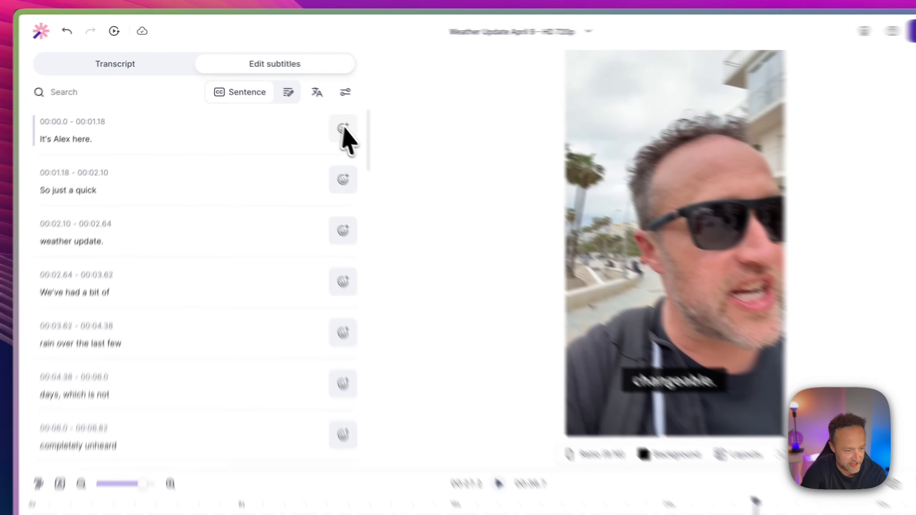
left_click(312, 112)
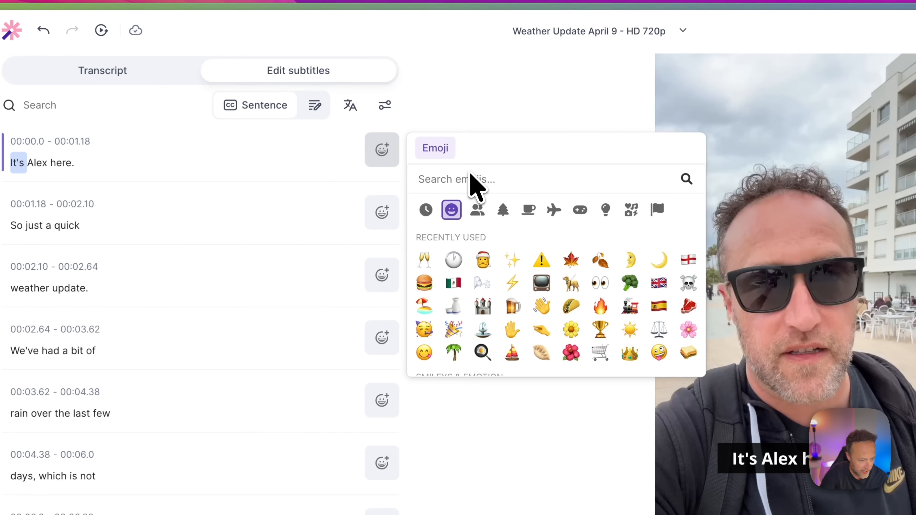
type("wave")
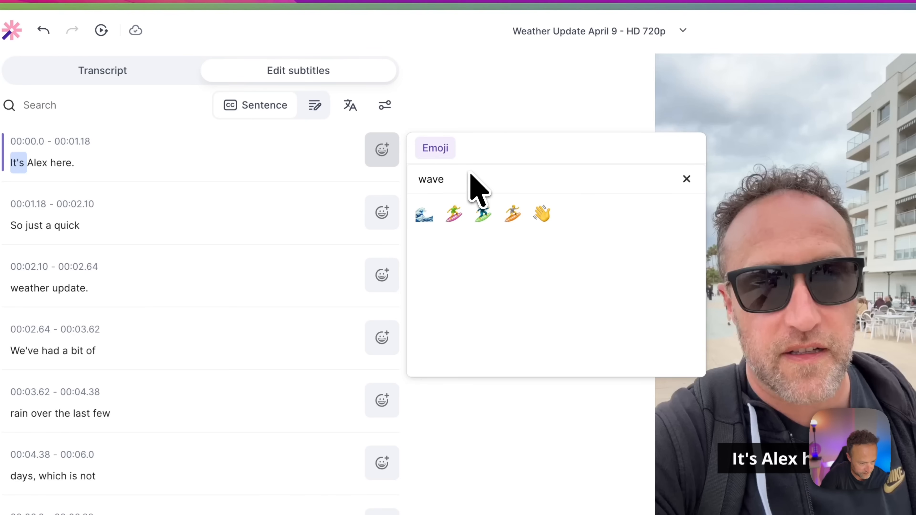
left_click(545, 219)
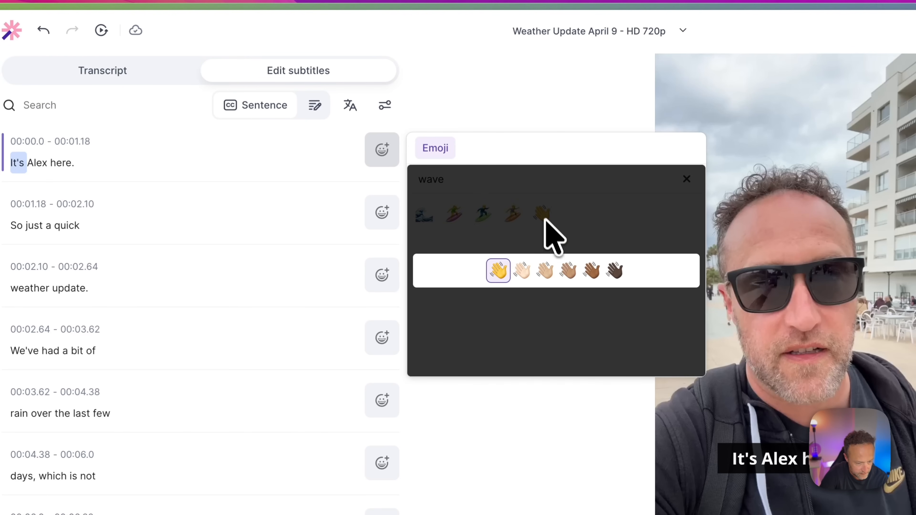
left_click(493, 272)
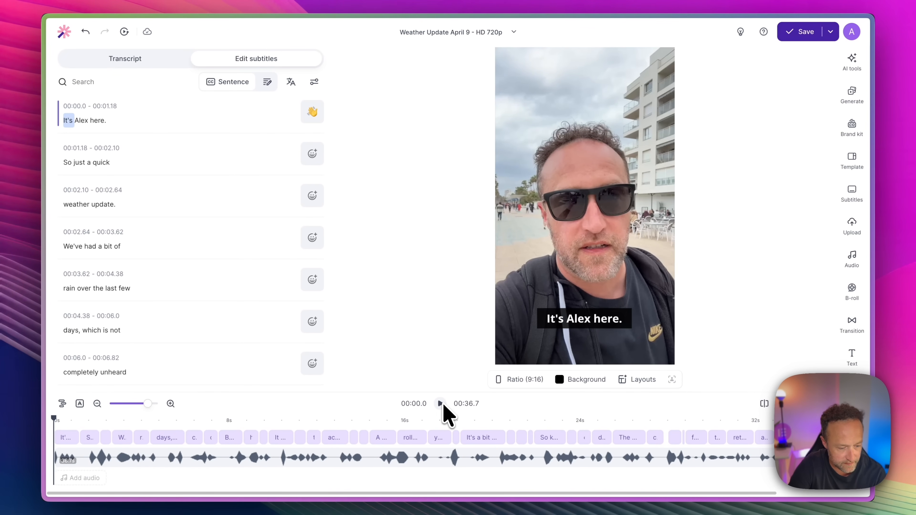
left_click(441, 403)
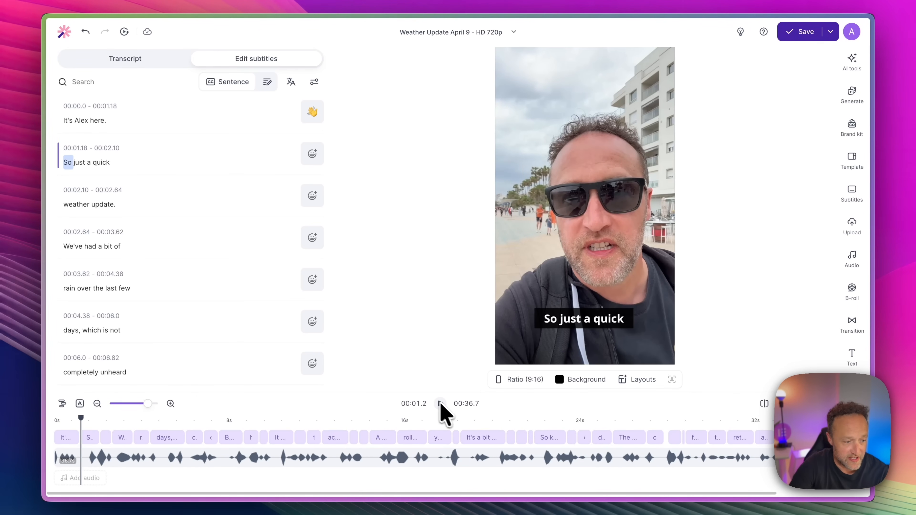
Apply the AI tool that adds emojis to the subtitles and check the "rain over the last few" line.
left_click(852, 61)
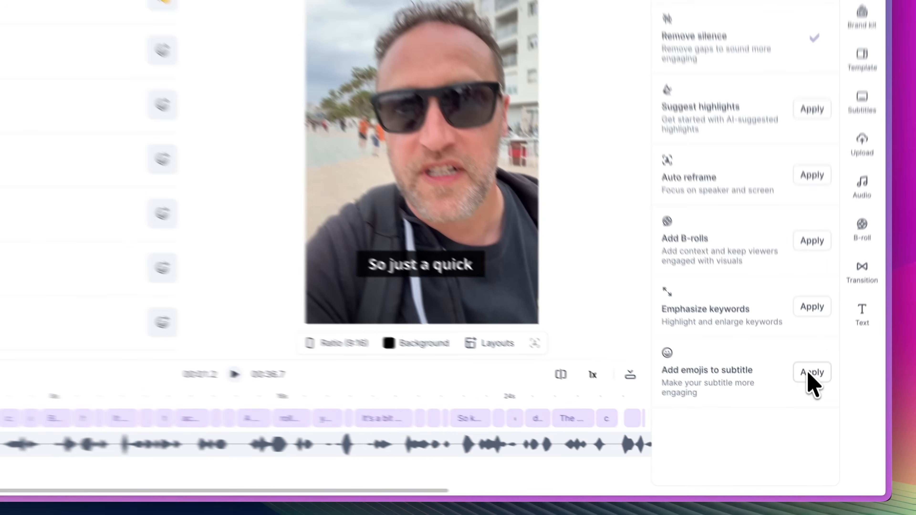
left_click(813, 401)
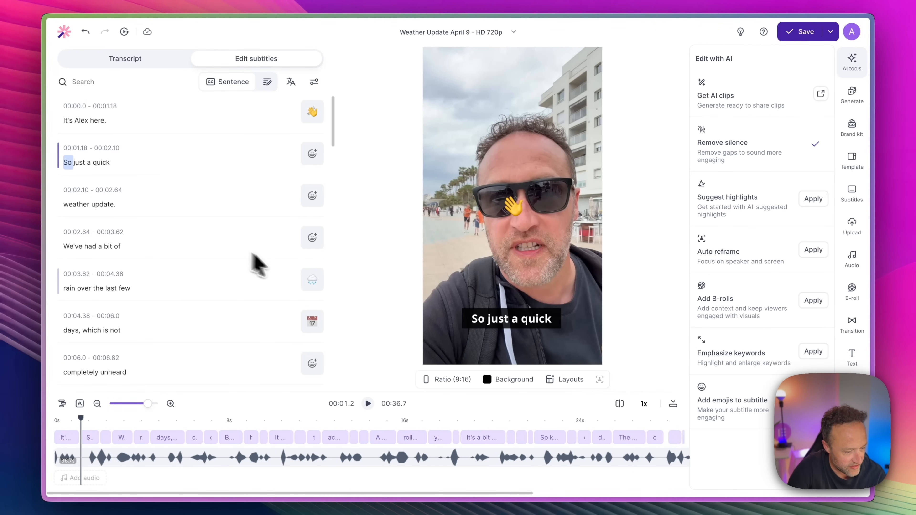
left_click(70, 288)
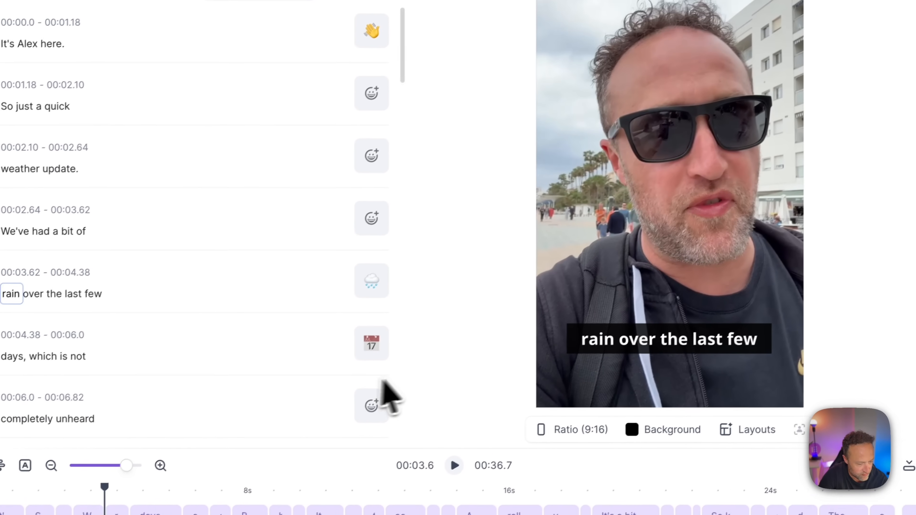
Remove the flower emoji from the "of for April." subtitle line.
scroll(231, 278, "down", 5)
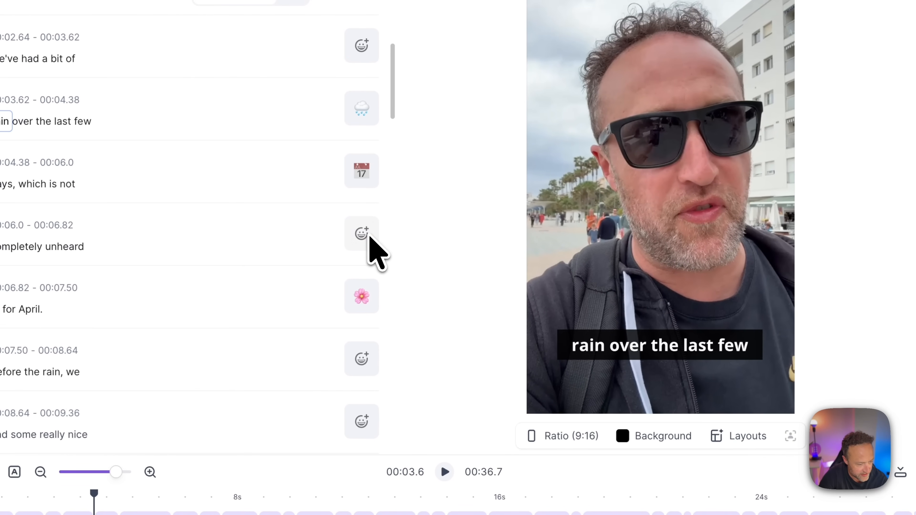
scroll(307, 236, "down", 2)
scroll(348, 225, "down", 1)
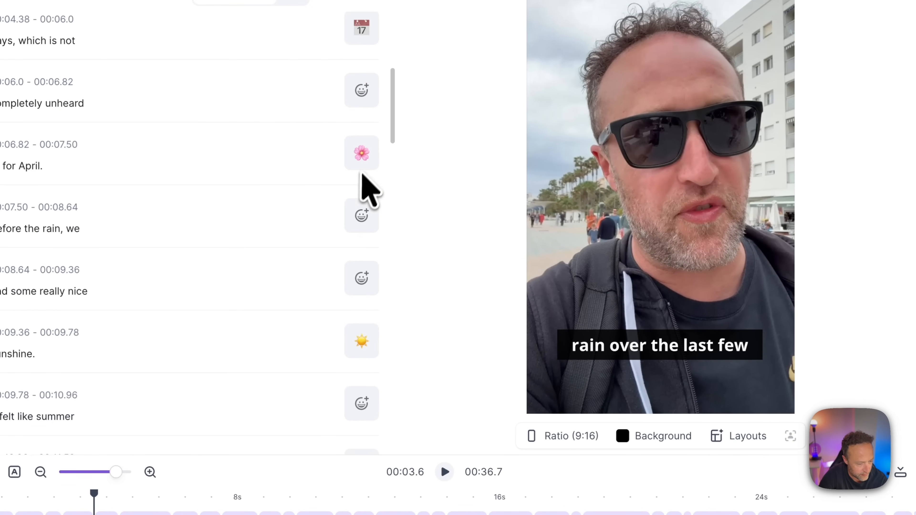
left_click(364, 164)
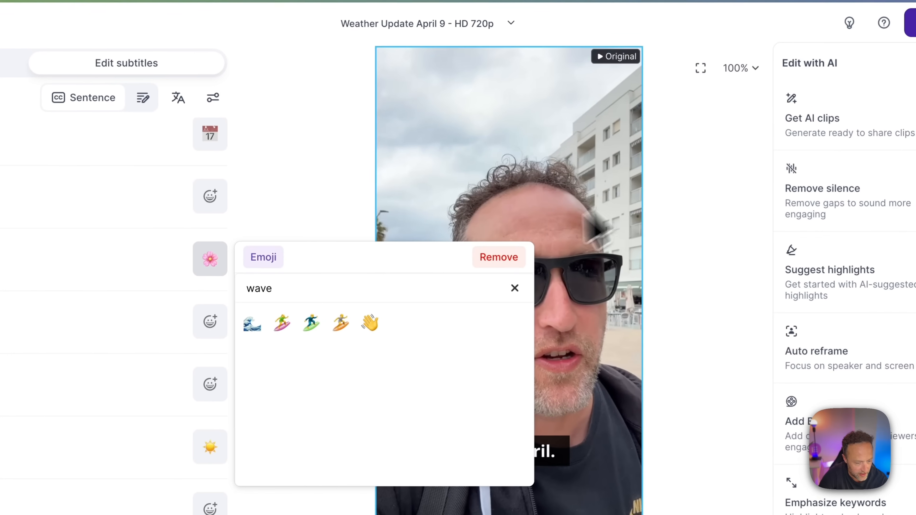
left_click(517, 244)
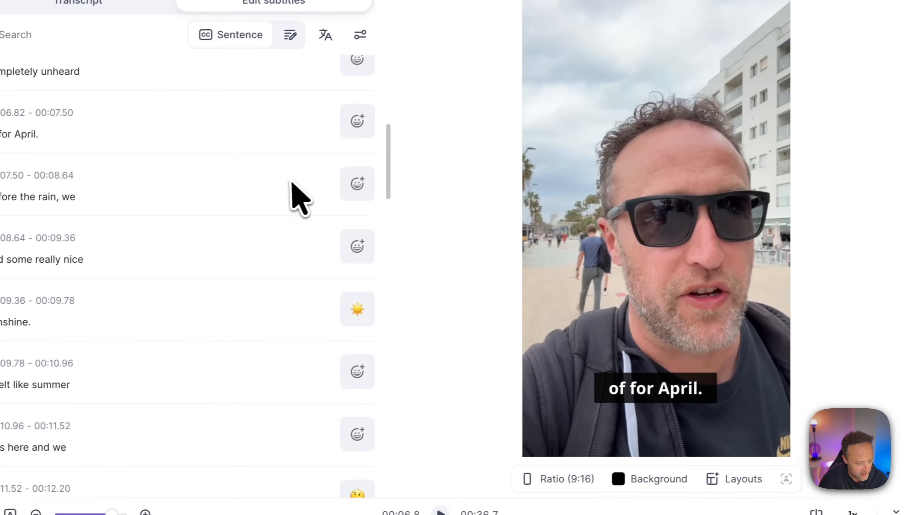
Review the emojis assigned to the remaining subtitle lines, from "Before the rain, we" through "forecast, it looks like" and beyond.
scroll(360, 252, "down", 2)
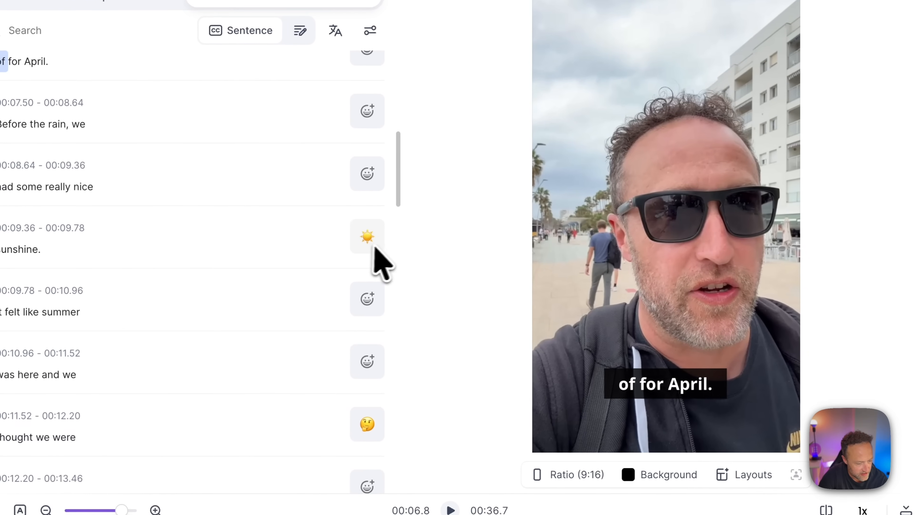
scroll(330, 235, "down", 4)
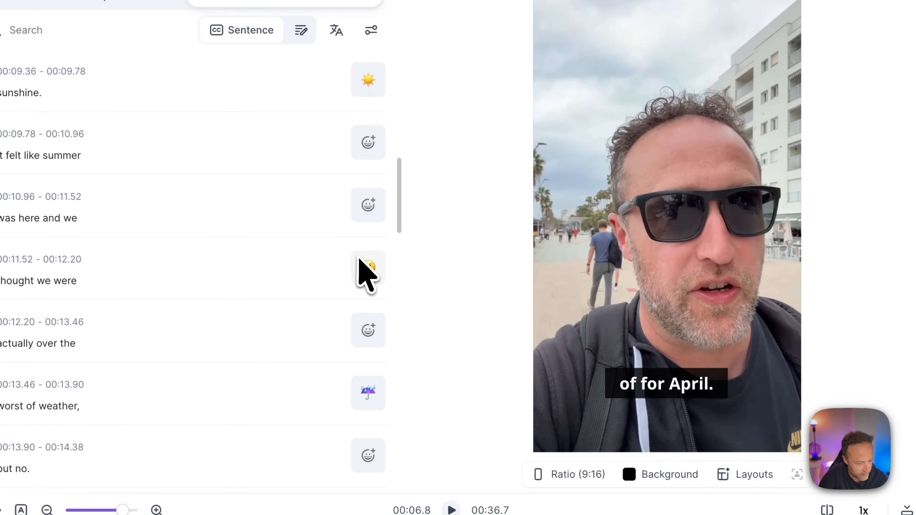
scroll(364, 275, "down", 6)
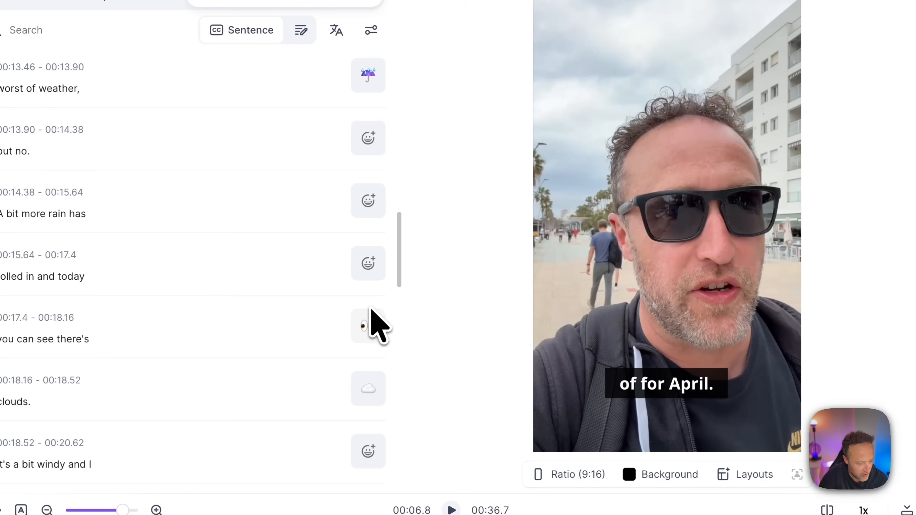
scroll(371, 310, "down", 8)
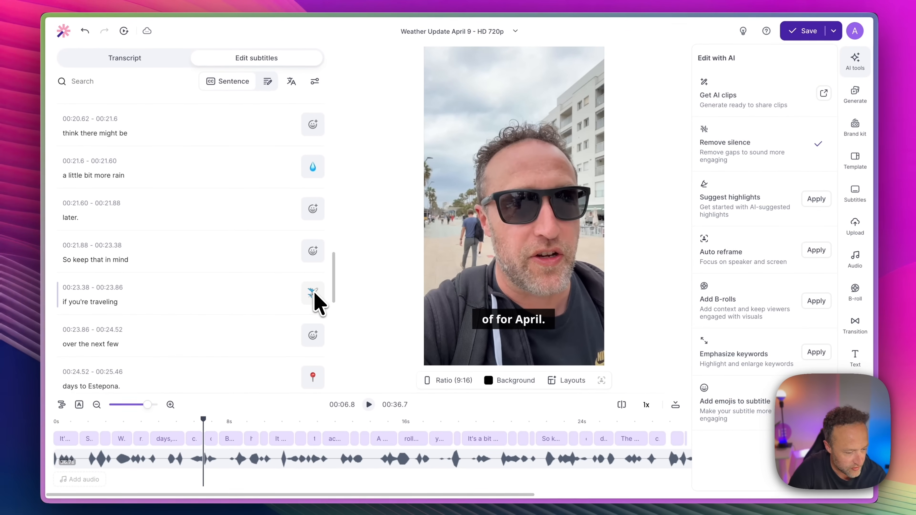
scroll(313, 299, "down", 3)
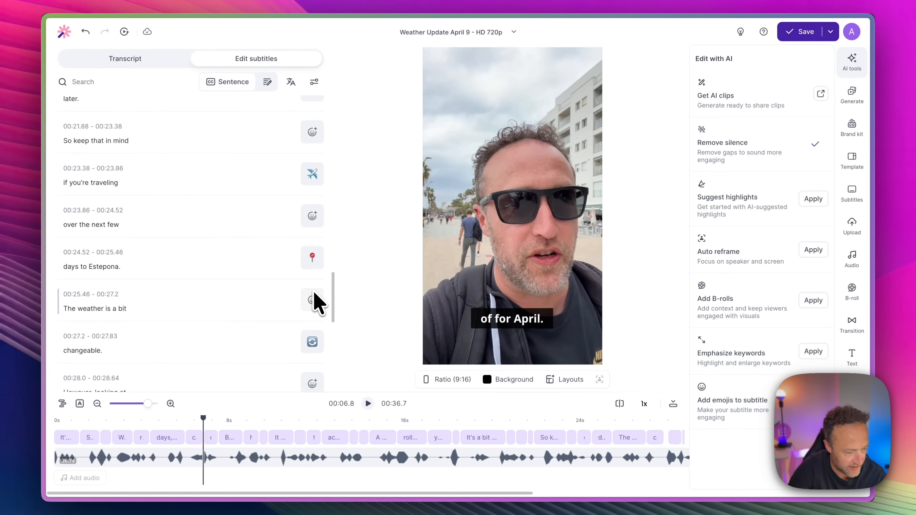
scroll(310, 255, "down", 3)
scroll(310, 252, "down", 10)
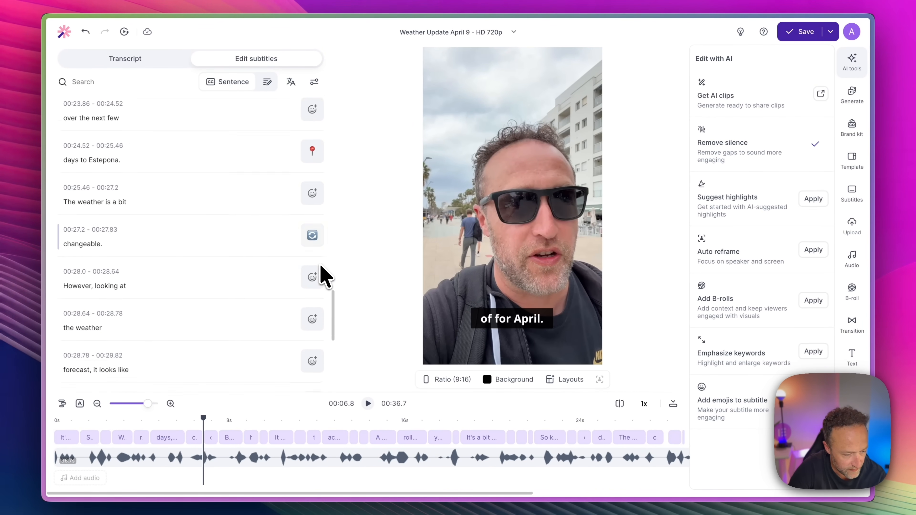
scroll(321, 267, "up", 9)
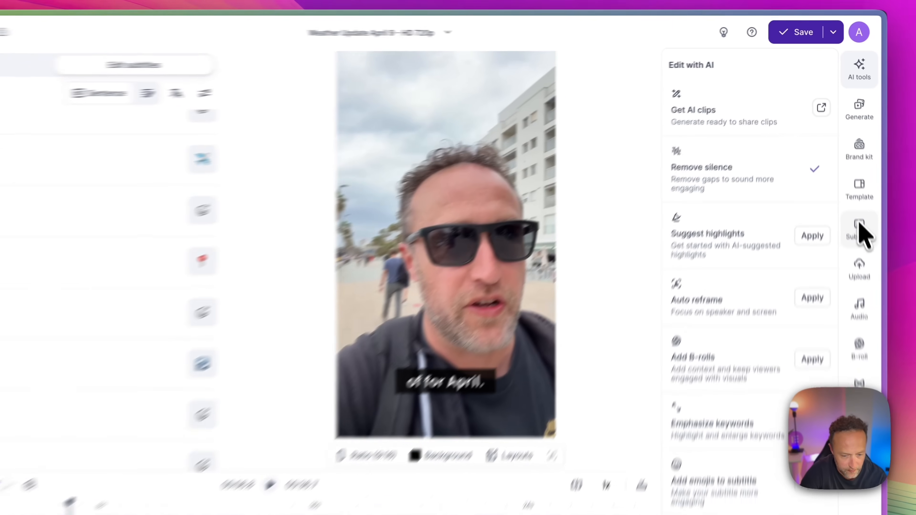
Try several animated subtitle presets and apply the italic comic-style "Five Boxing" preset with yellow highlighting to all subtitles.
left_click(852, 191)
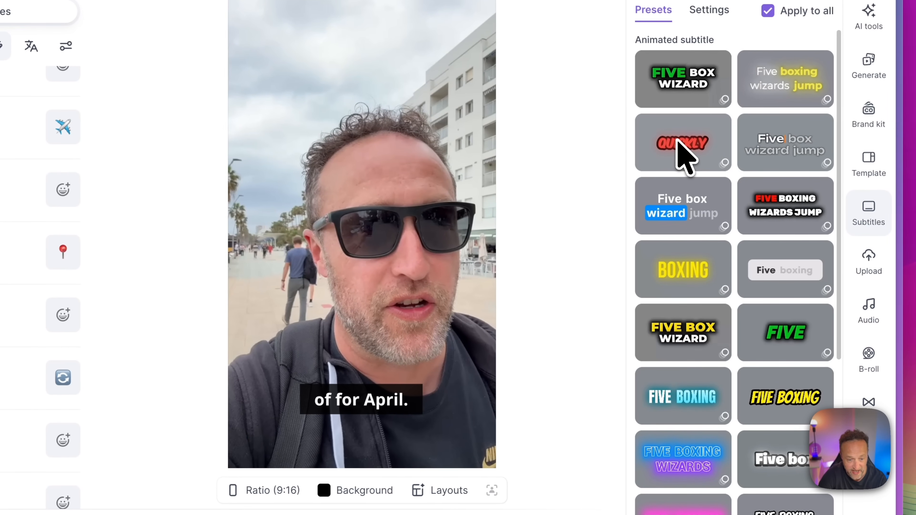
left_click(678, 141)
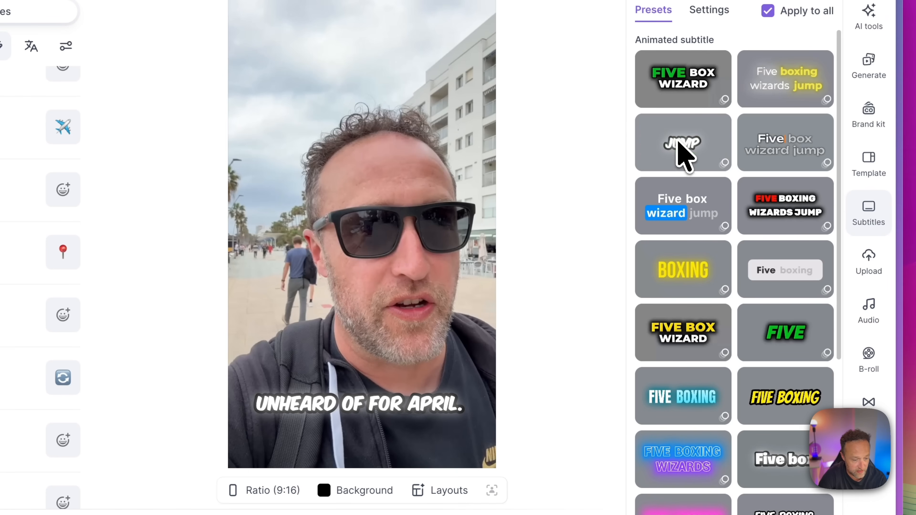
left_click(681, 210)
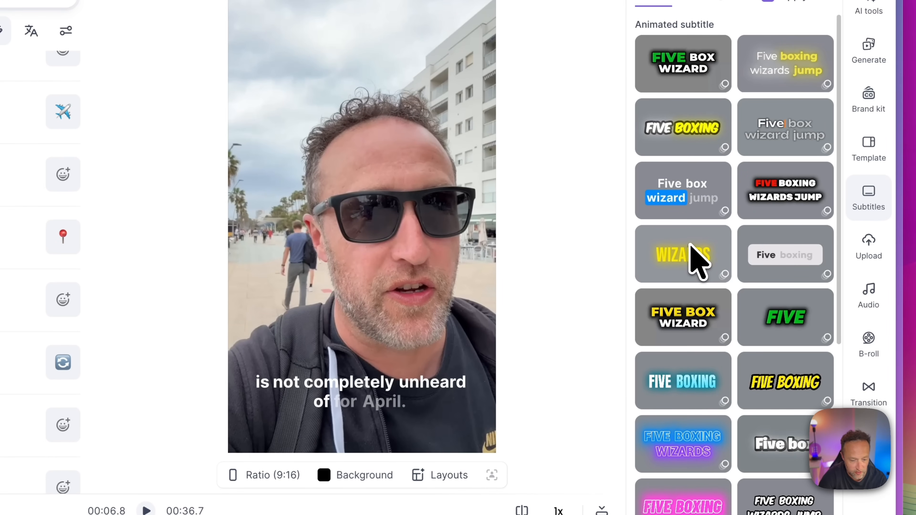
left_click(697, 262)
left_click(698, 134)
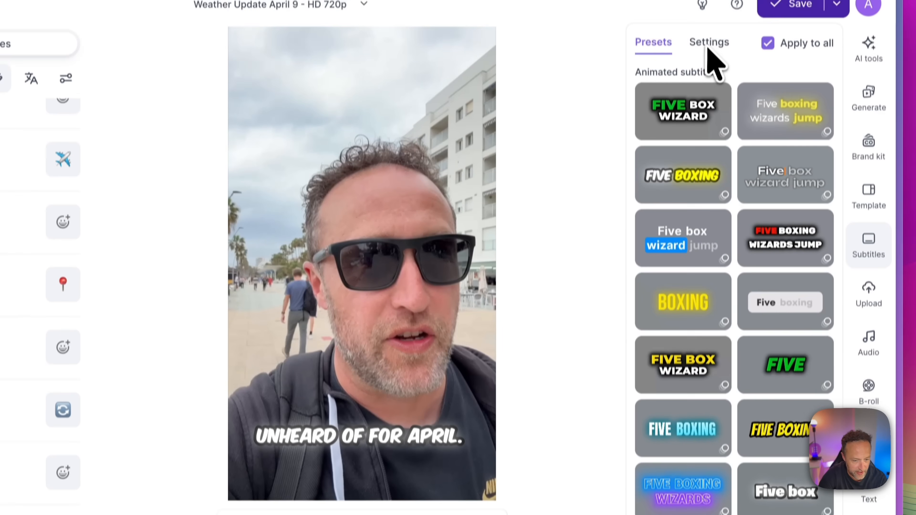
Change the font of all subtitles to Tilt Warp.
left_click(709, 62)
left_click(757, 108)
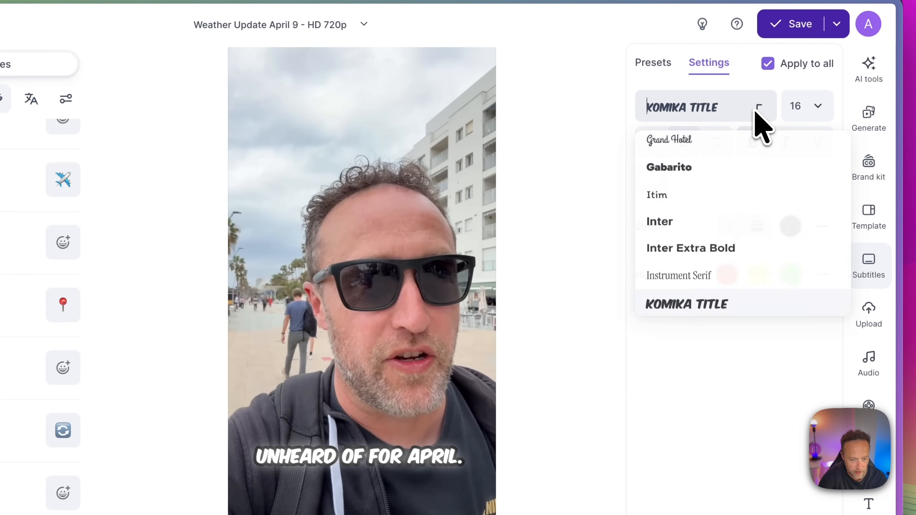
scroll(696, 266, "down", 10)
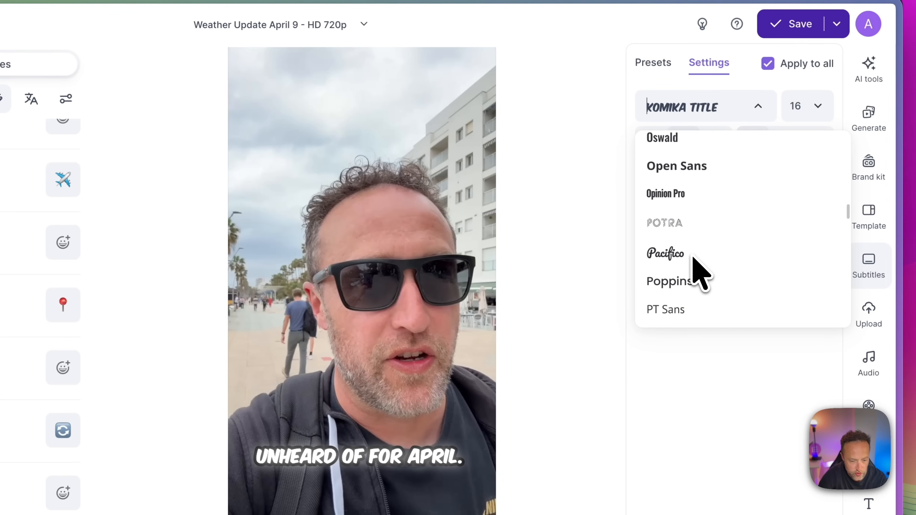
scroll(693, 258, "down", 12)
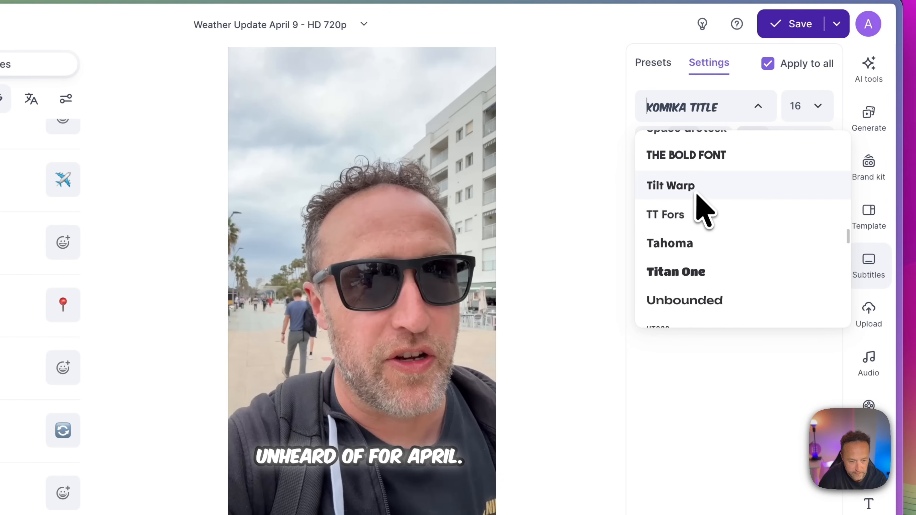
left_click(697, 195)
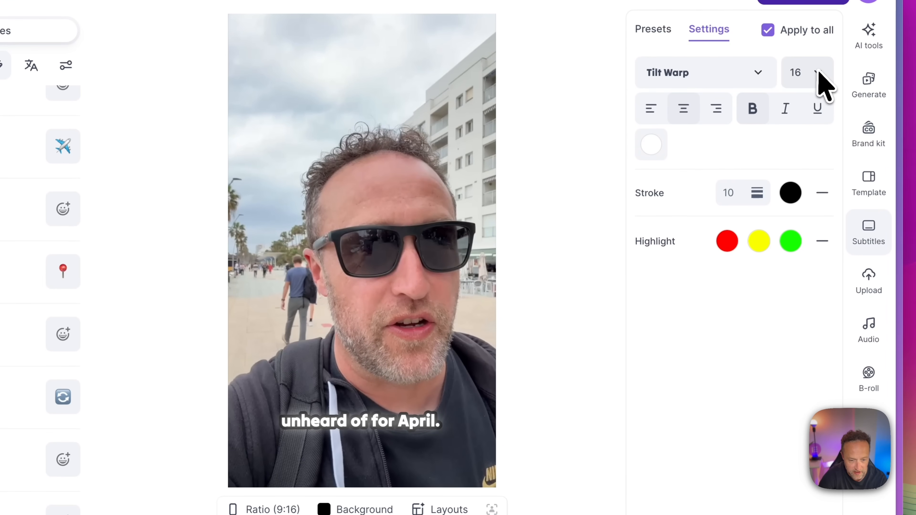
Set the subtitle font size to 18 and move the subtitles up to just below the speaker's chin, horizontally centred.
left_click(818, 72)
scroll(814, 258, "down", 3)
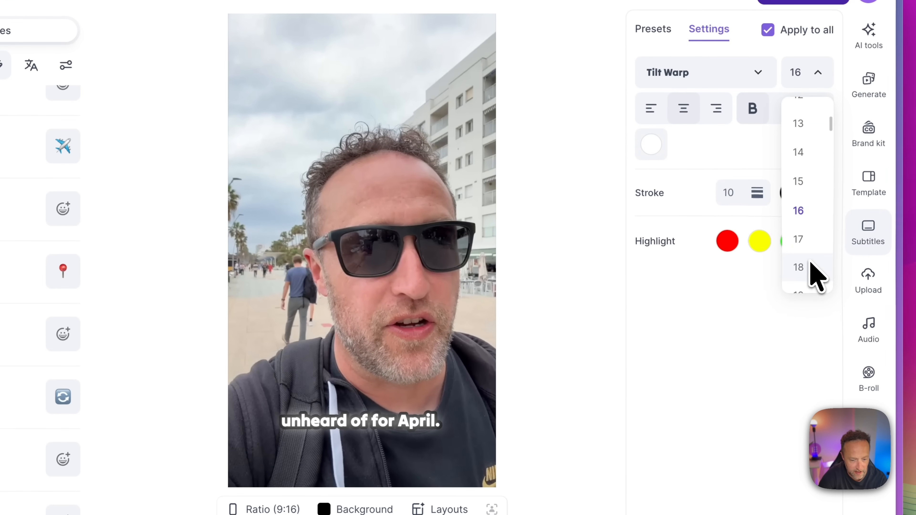
left_click(811, 263)
left_click_drag(364, 420, 360, 355)
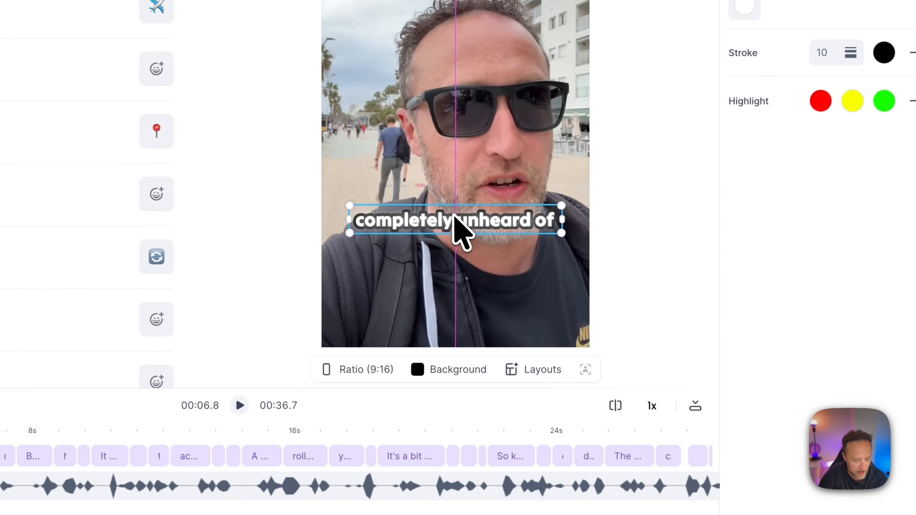
left_click_drag(455, 216, 455, 214)
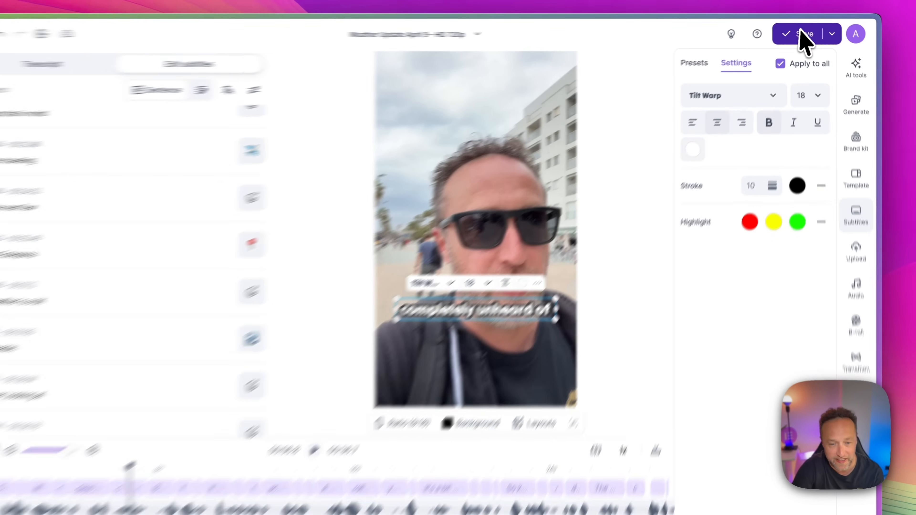
Save the edited video and play part of the exported result to check its subtitles and emojis.
left_click(802, 32)
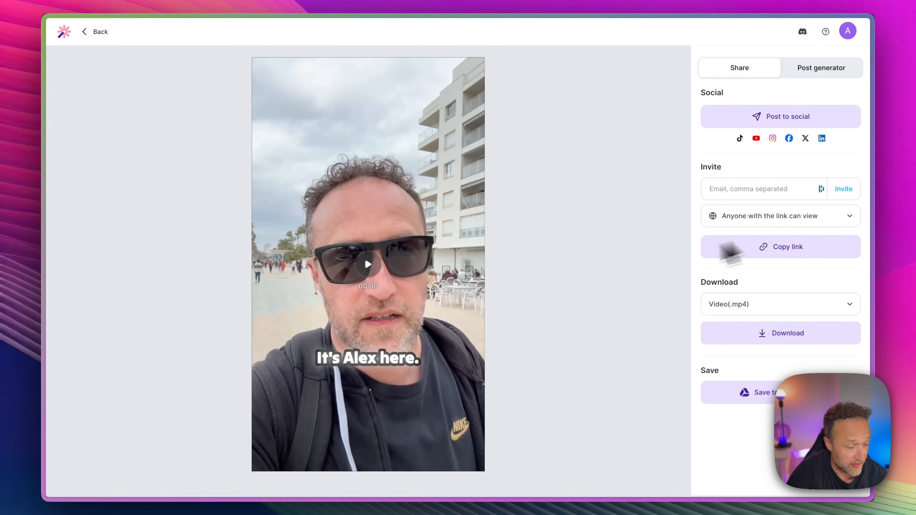
left_click(367, 263)
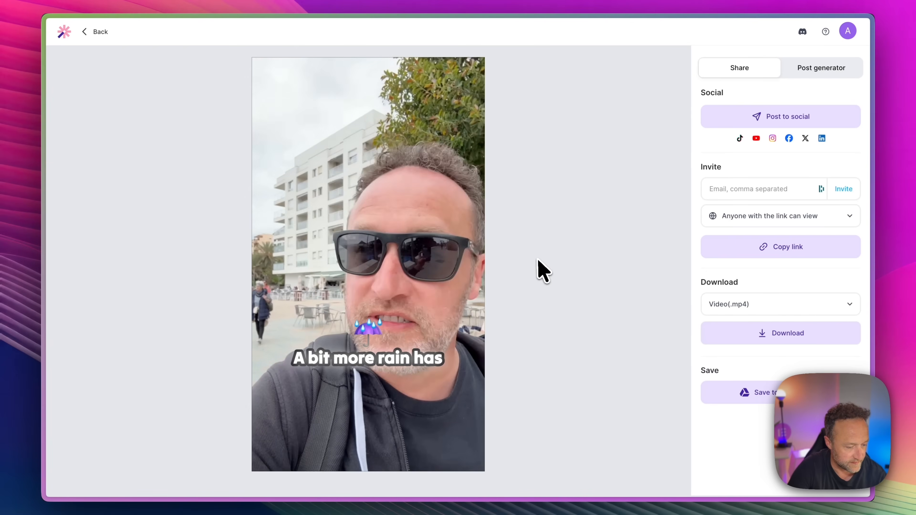
left_click(360, 266)
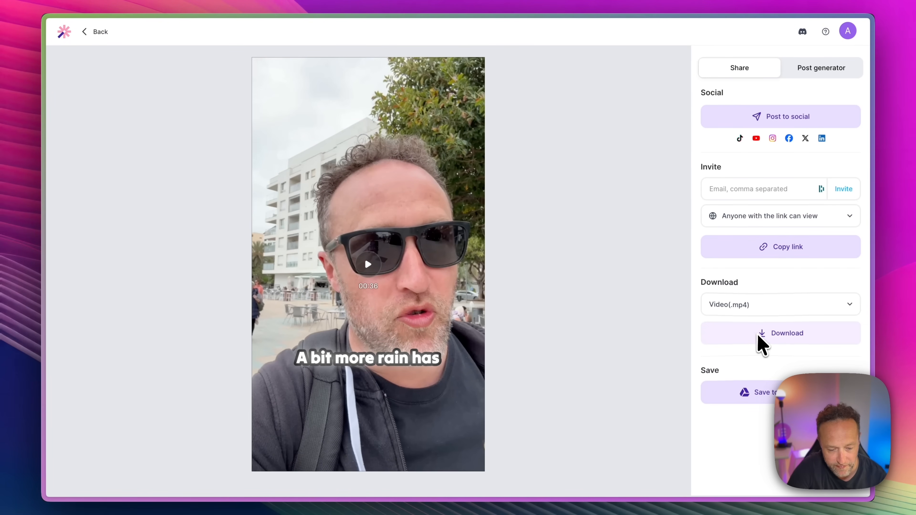
Download the MP4 video as "Weather Update April 9 with subs" into the "Shorts and titktoks" folder inside Estepona Life.
left_click(750, 334)
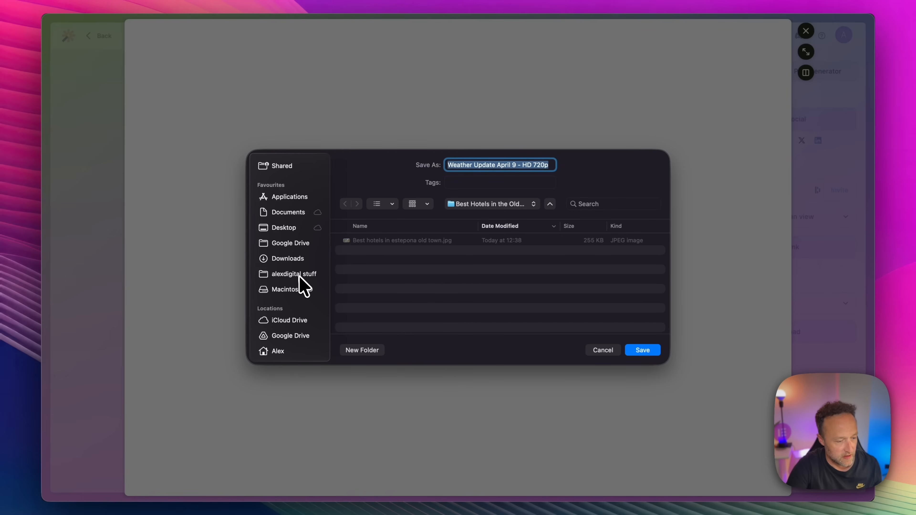
left_click(296, 274)
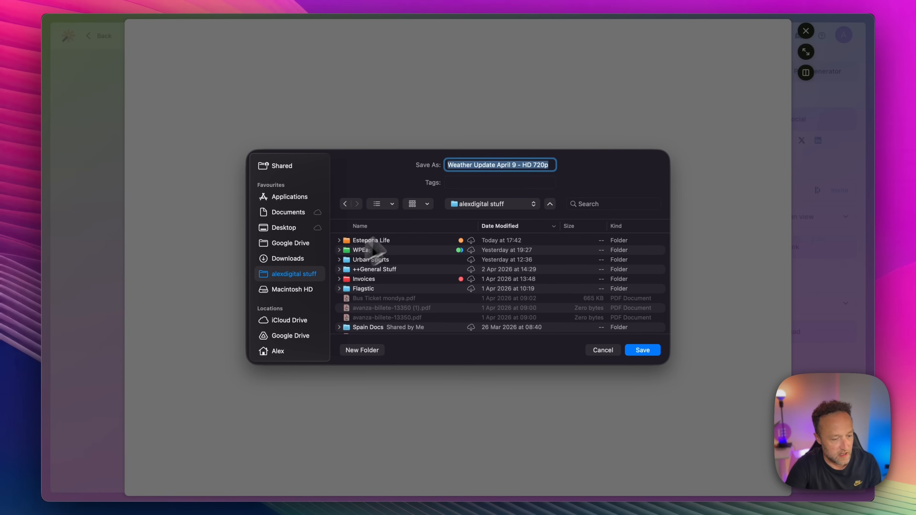
double_click(394, 240)
double_click(393, 240)
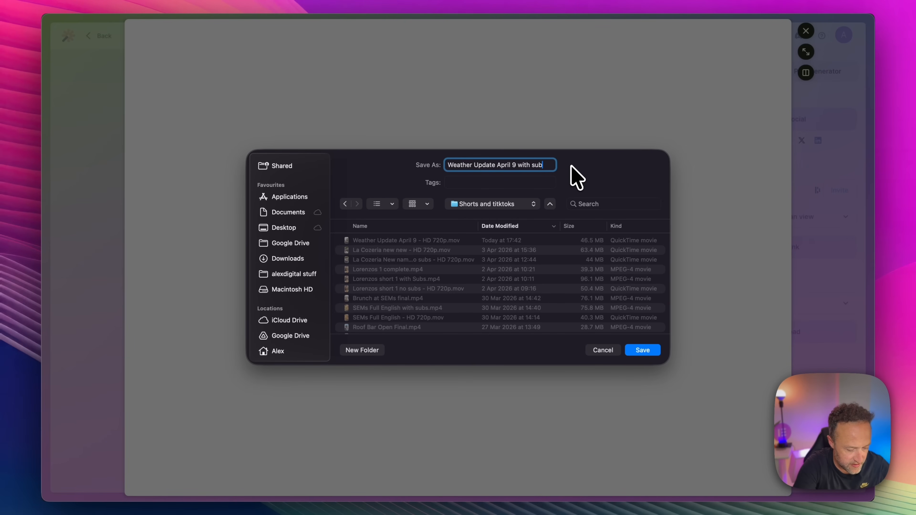
key("Return")
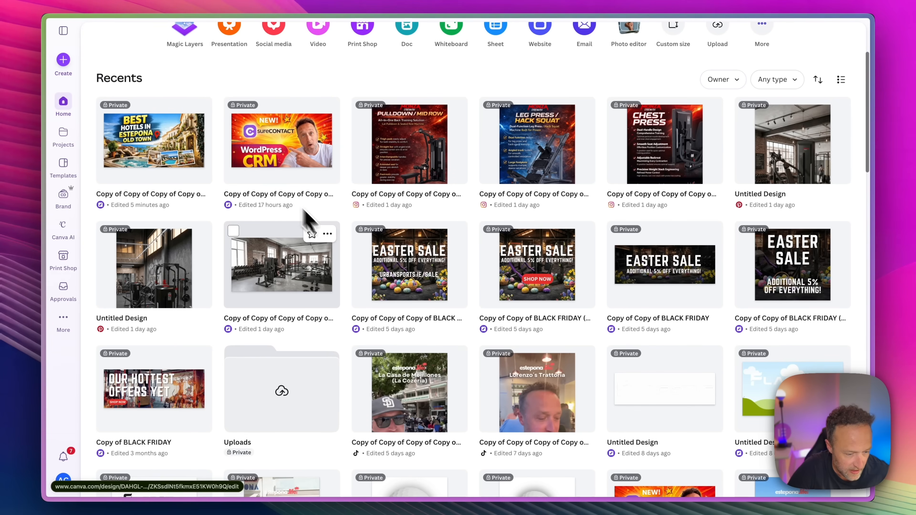
In Canva, make a copy of the "La Casa de Mejillones (La Cozeria)" mobile video design and open the copy full size.
scroll(321, 231, "down", 1)
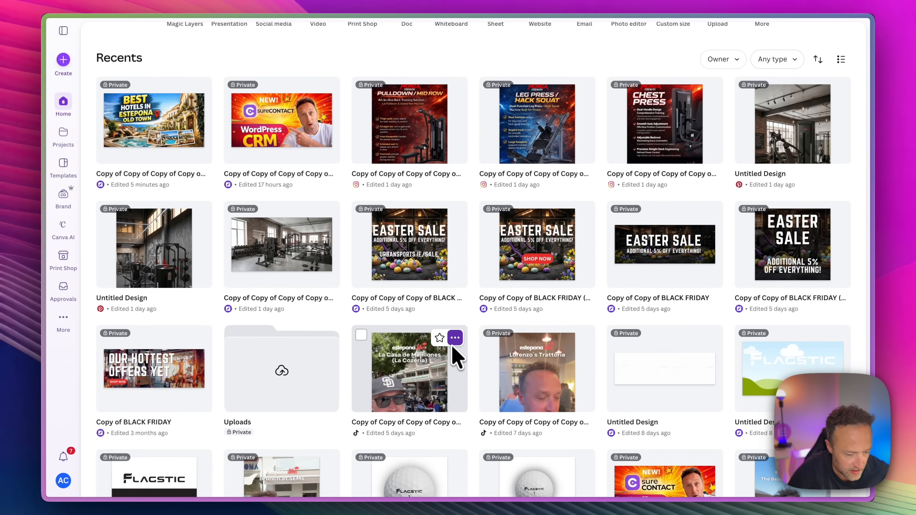
left_click(455, 338)
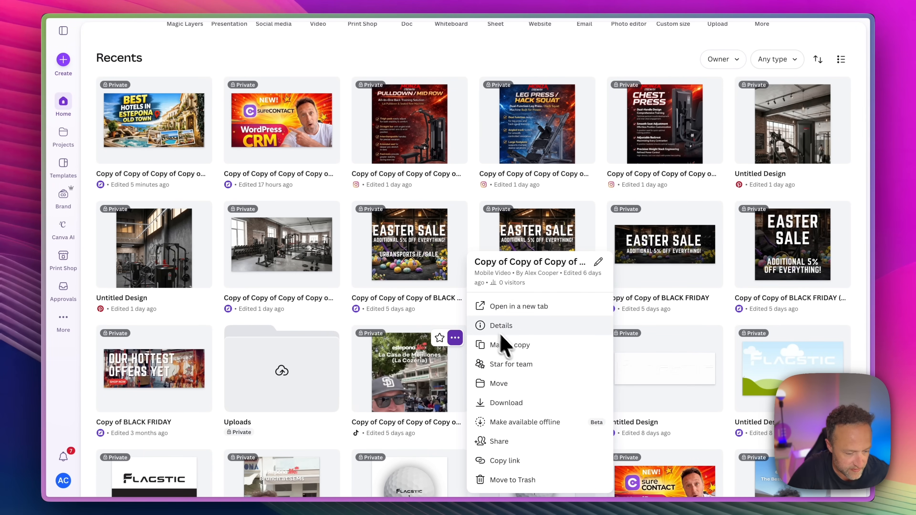
left_click(512, 345)
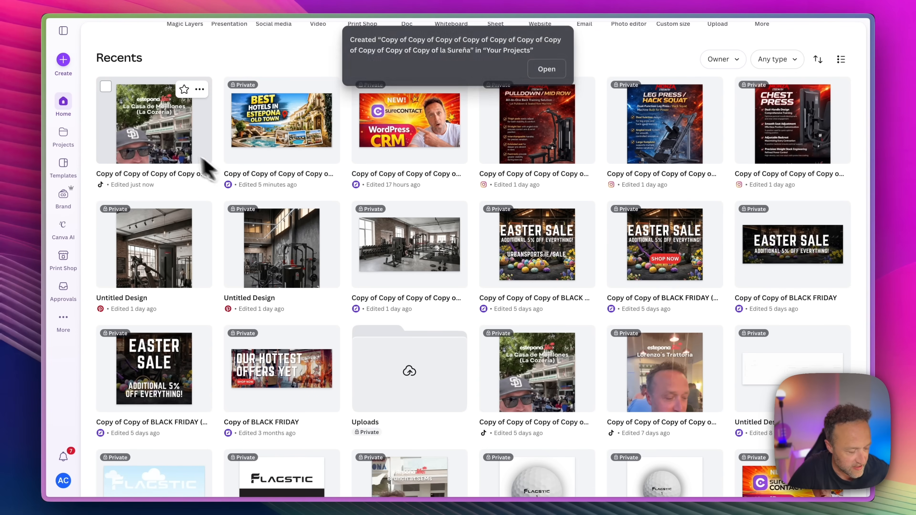
left_click(163, 139)
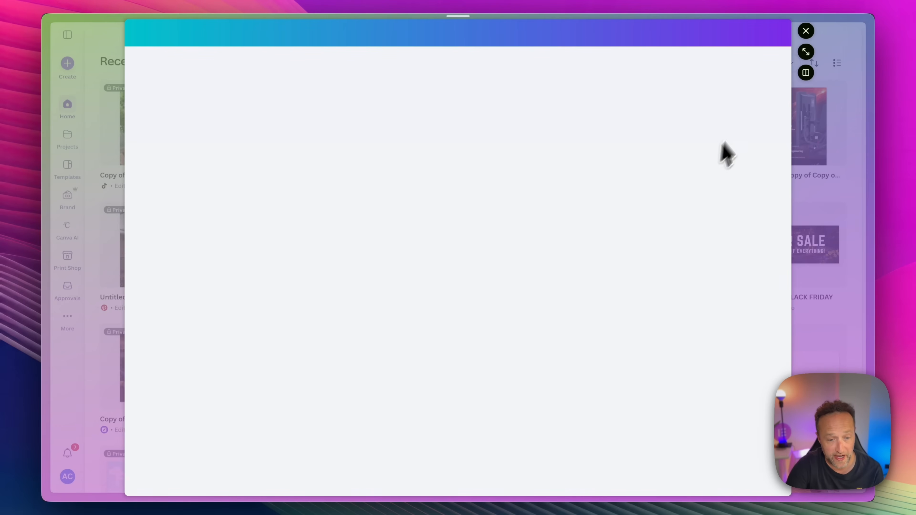
left_click(805, 52)
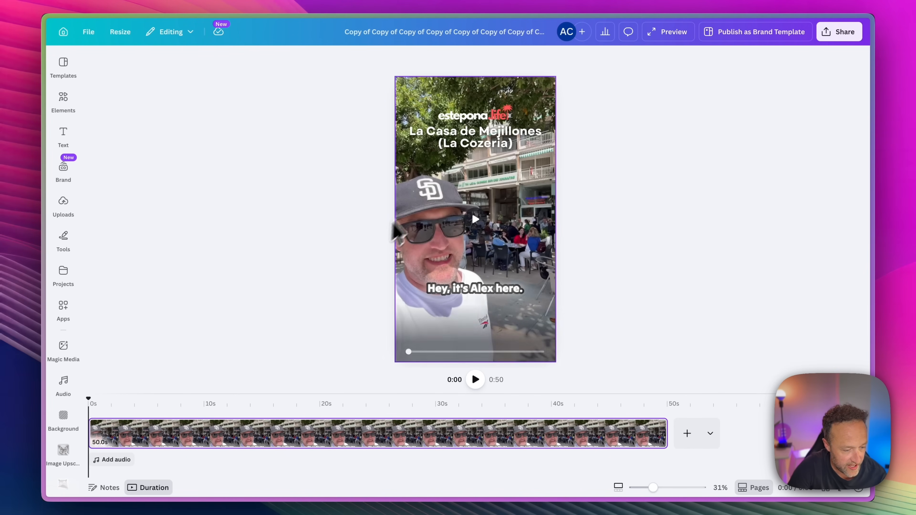
Delete the restaurant video from the copied design and add "Weather Update April 9 with subs.mp4" from the "Shorts and titktoks" folder.
left_click(408, 198)
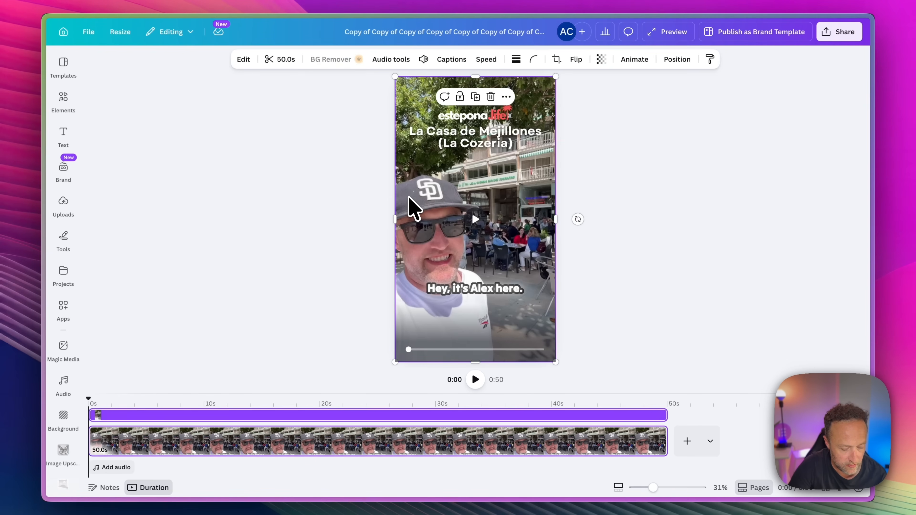
key("Delete")
left_click(174, 494)
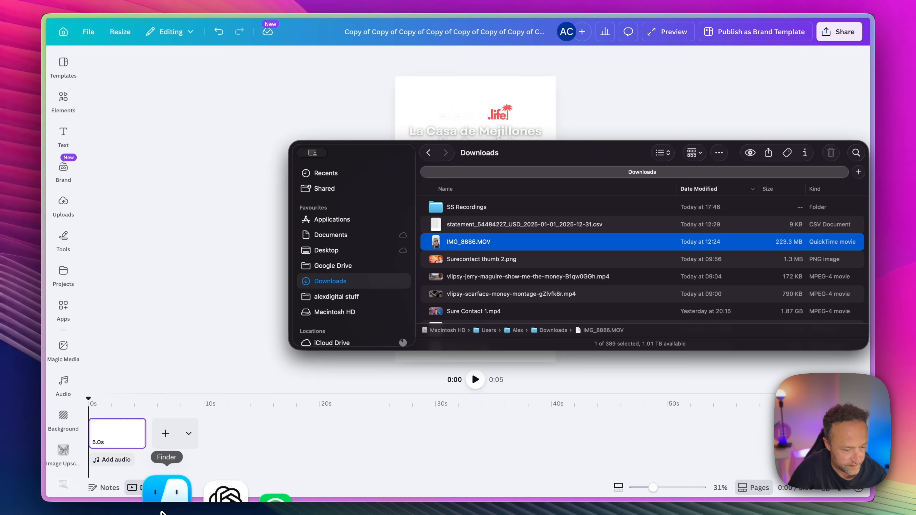
left_click_drag(499, 207, 522, 85)
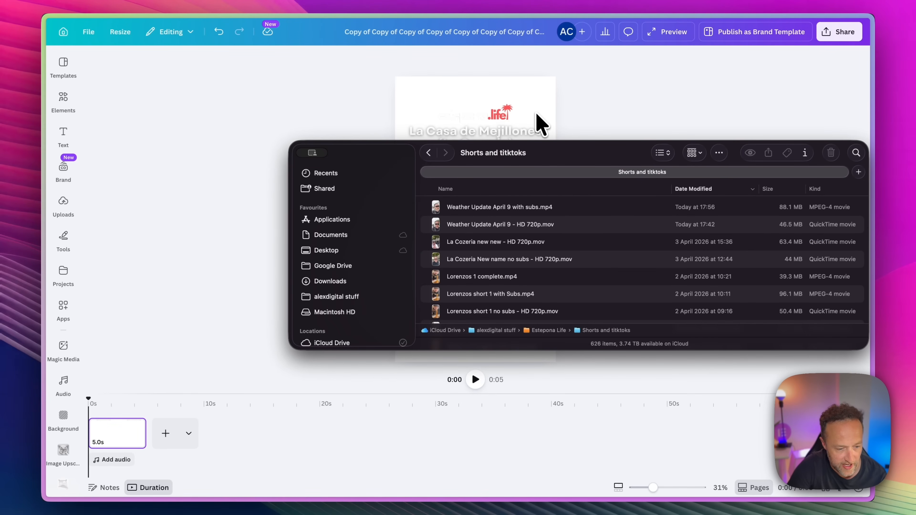
left_click_drag(537, 122, 537, 123)
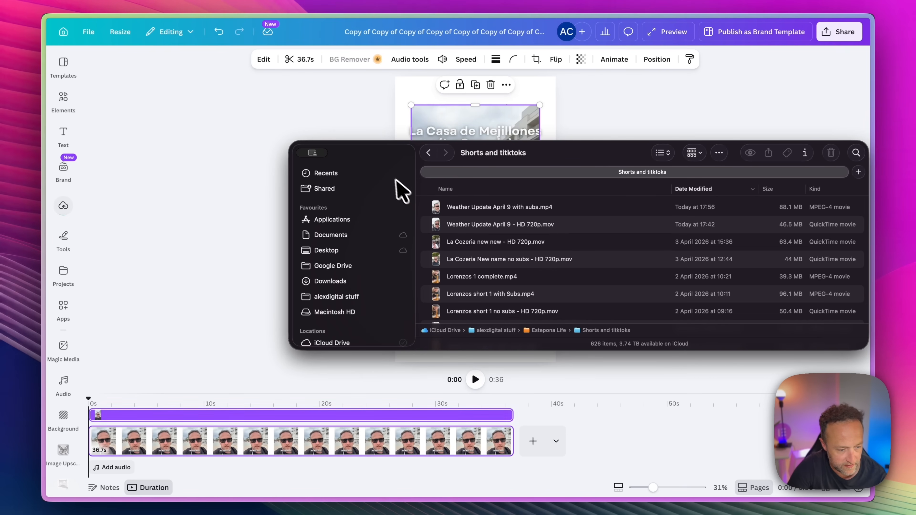
left_click(630, 136)
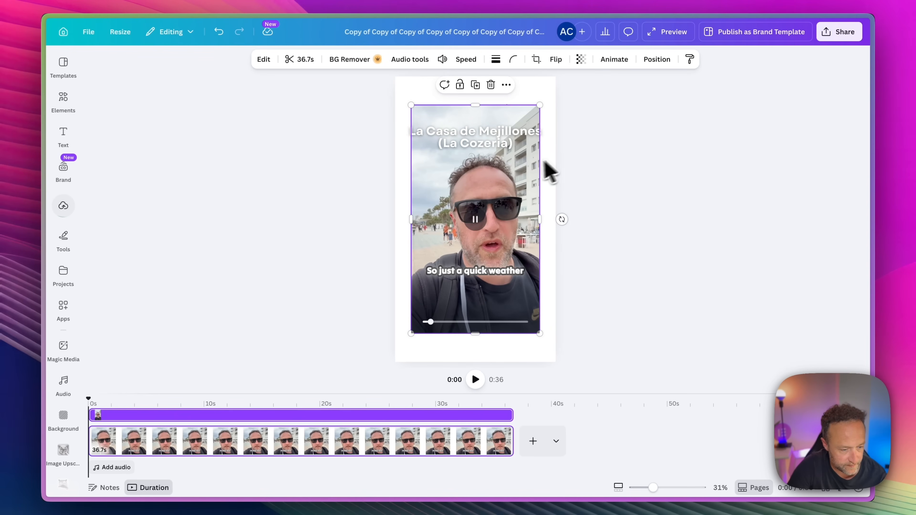
Stop the playback of the undersized weather video, show the uploaded videos and delete the clip from the page.
left_click(477, 219)
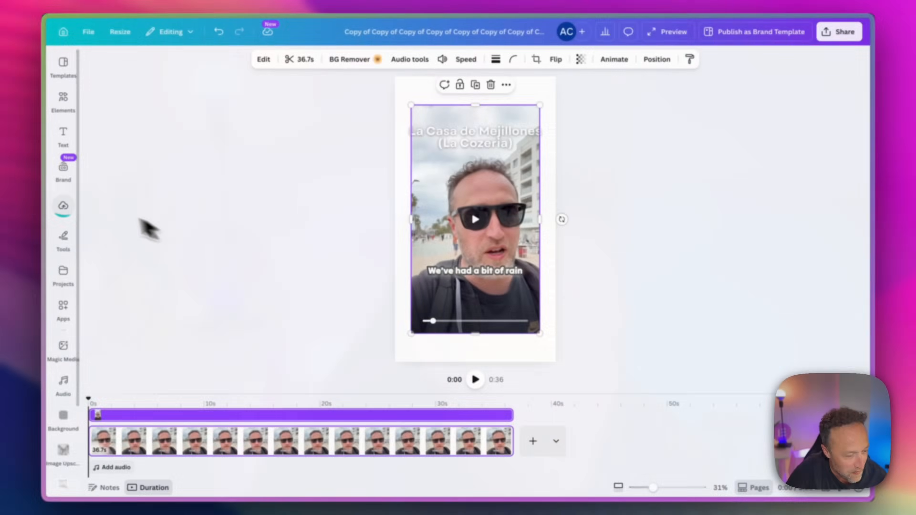
left_click(64, 207)
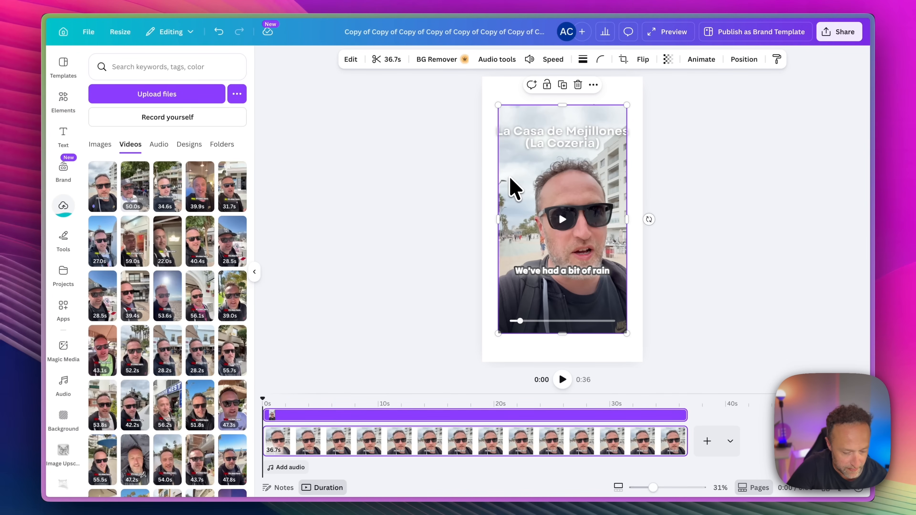
key("Delete")
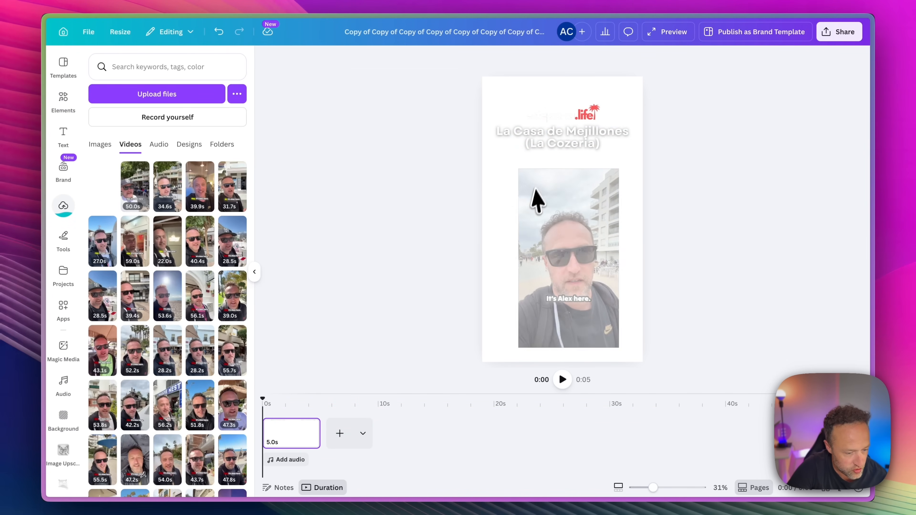
Place the uploaded weather video so it fills the whole page and send it to the back, behind the logo and title.
left_click_drag(533, 190, 492, 192)
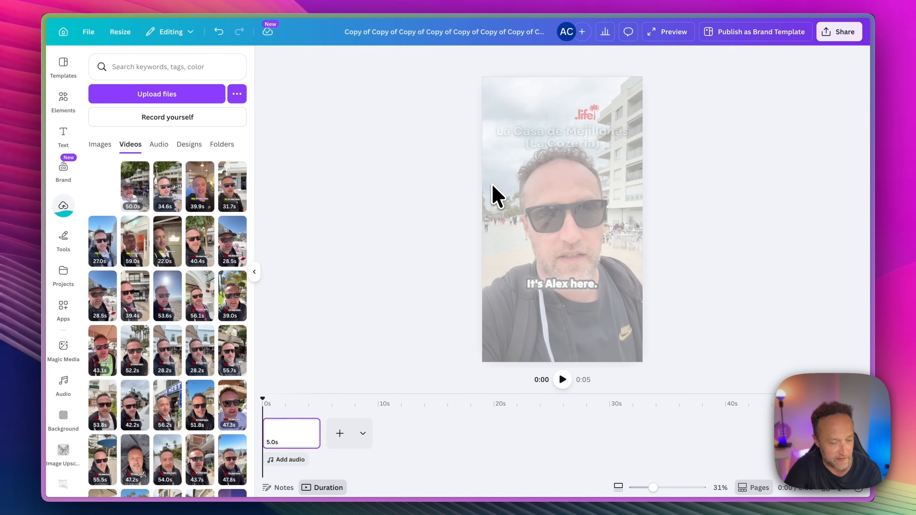
left_click_drag(497, 195, 497, 196)
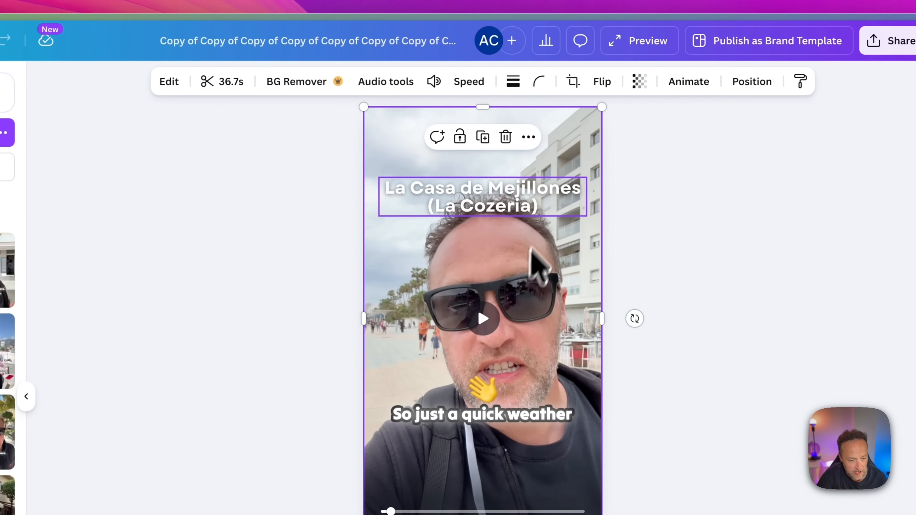
left_click(752, 81)
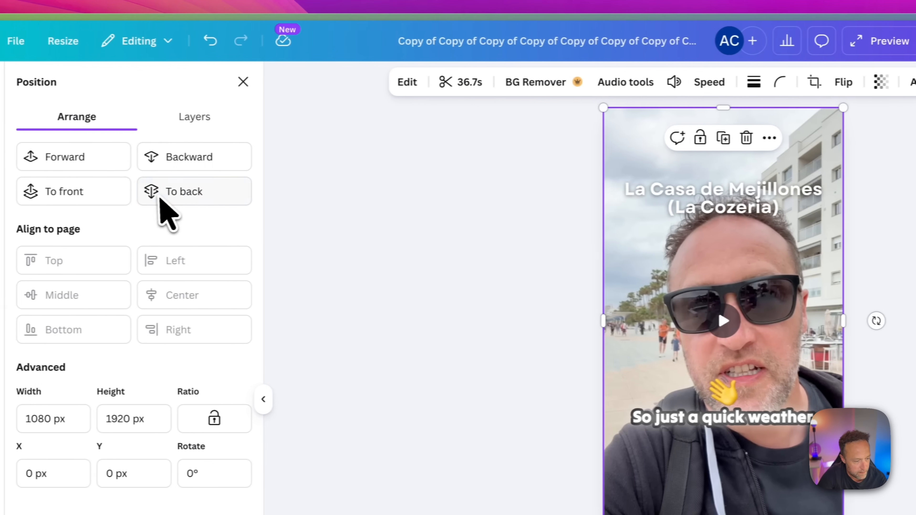
left_click(164, 209)
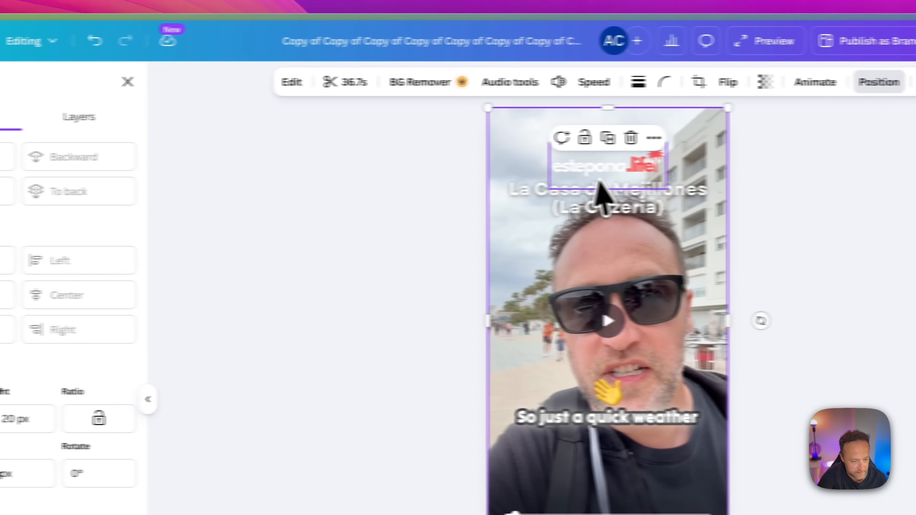
Replace the restaurant title text below the logo with "Weather Update".
left_click(747, 200)
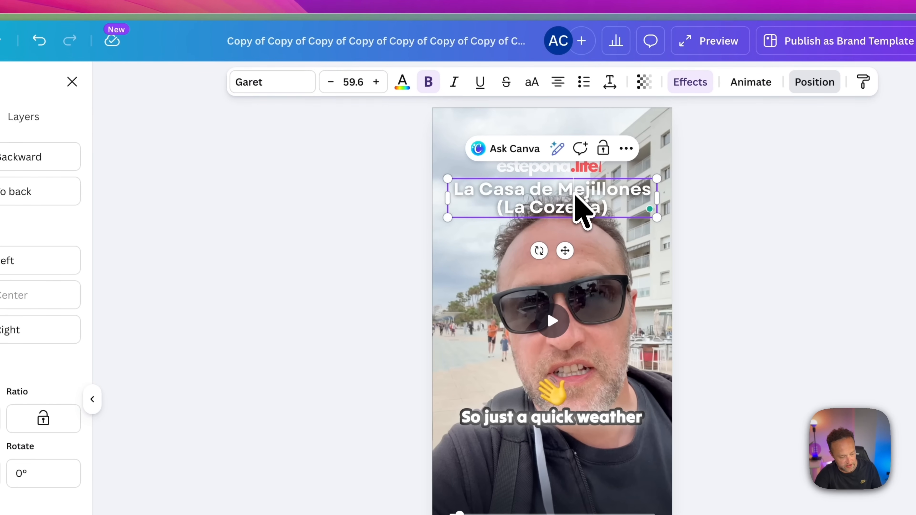
key("super+a")
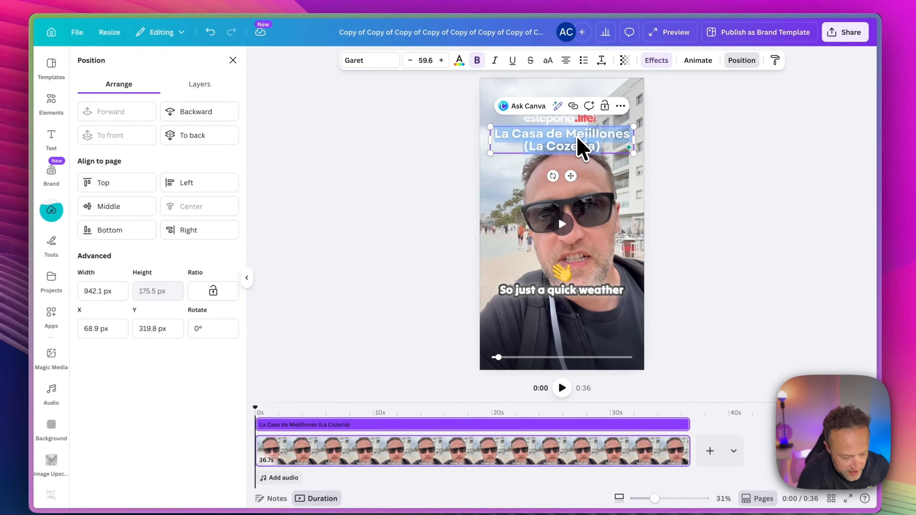
type("Weather Update")
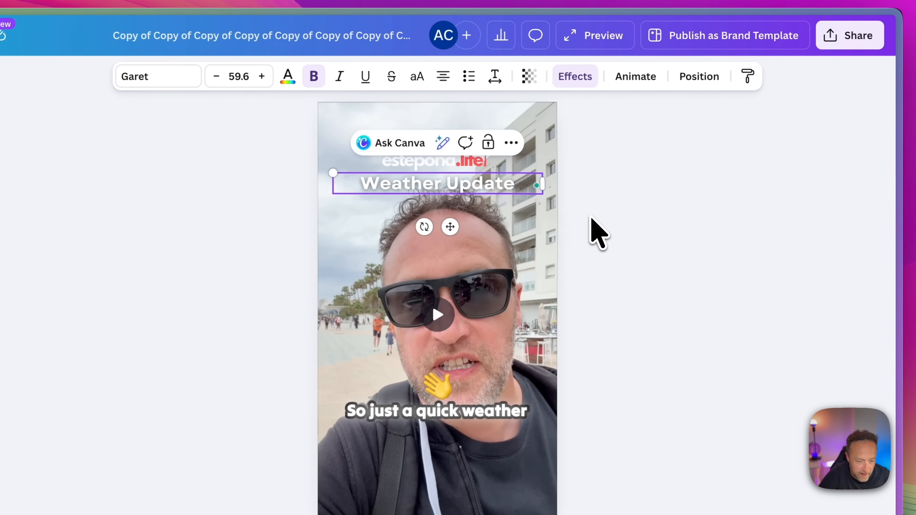
left_click(667, 165)
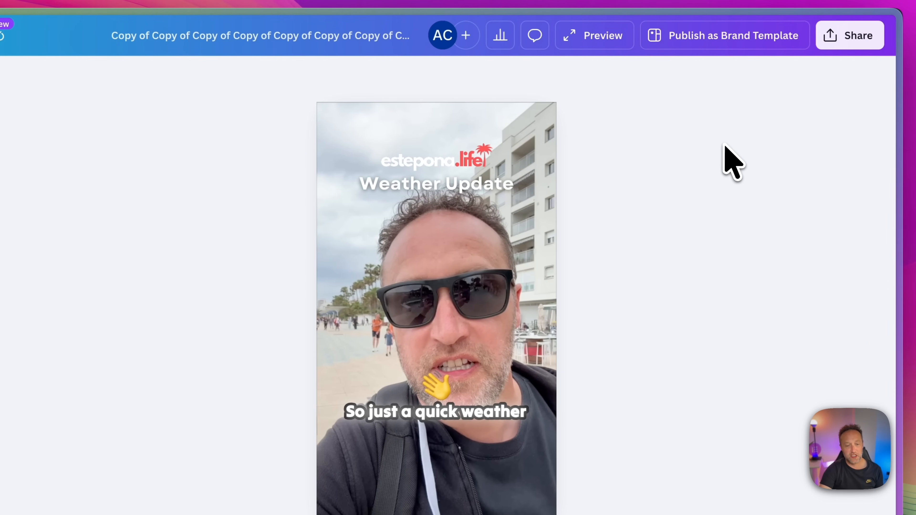
Open the download settings for the finished weather update design.
left_click(847, 40)
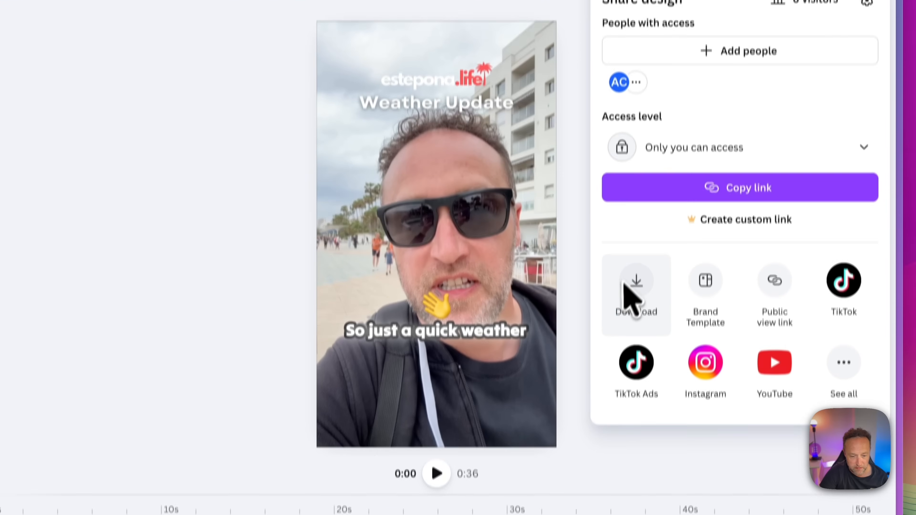
left_click(635, 358)
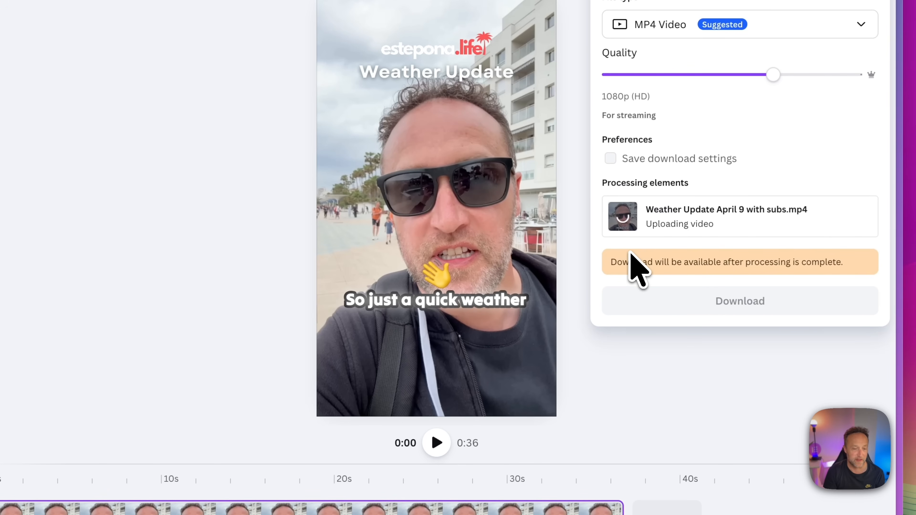